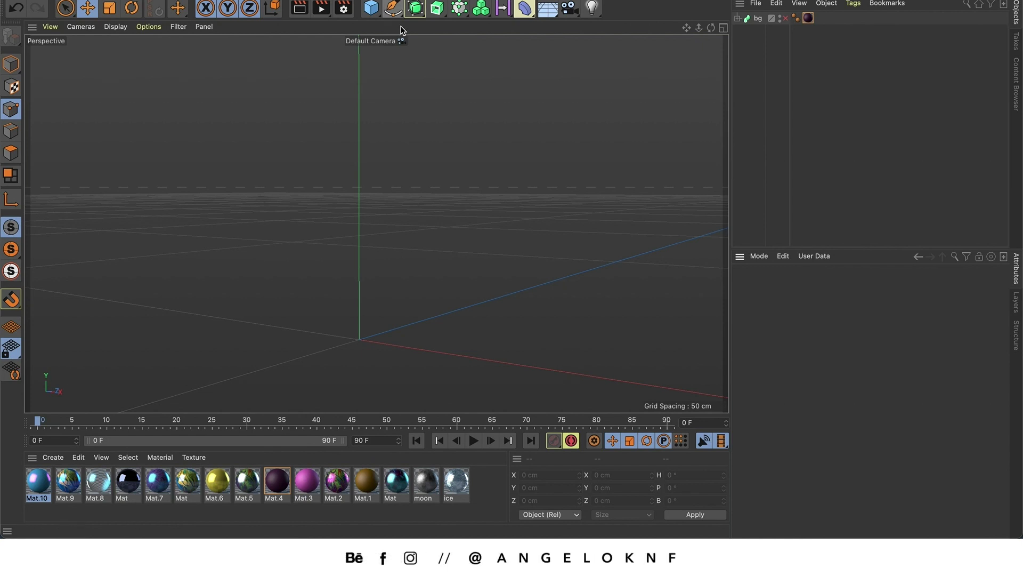
- Draw an open Bezier spline with the Spline Pen, forming a tall loop that crosses itself and ends in two curved tips
left_click(392, 9)
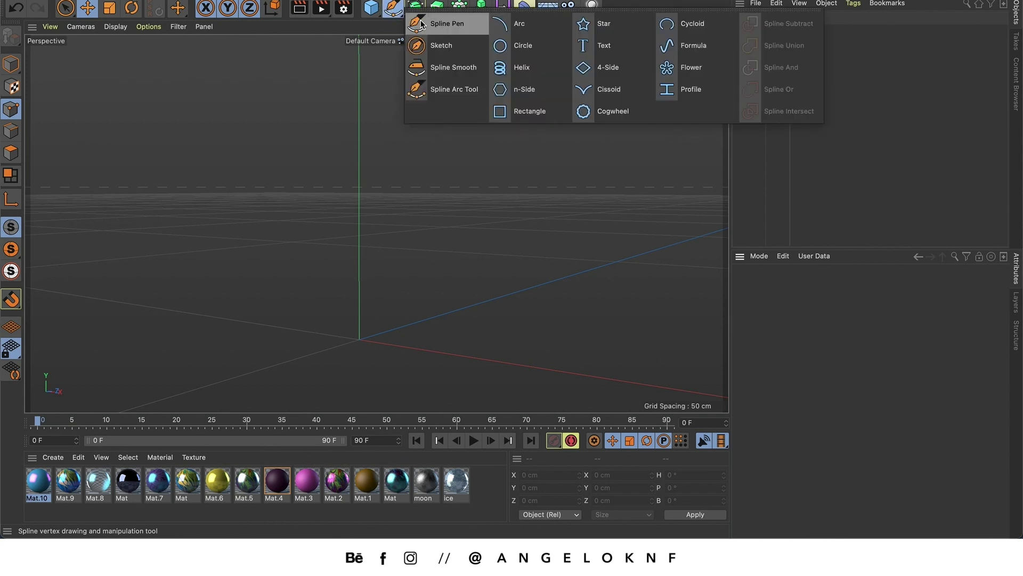
left_click(447, 27)
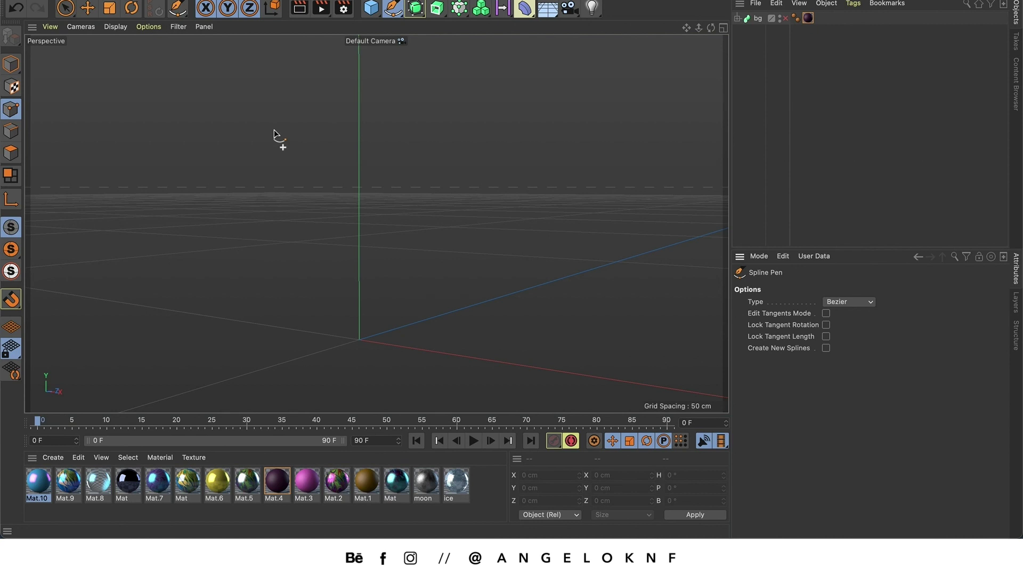
left_click_drag(274, 130, 297, 121)
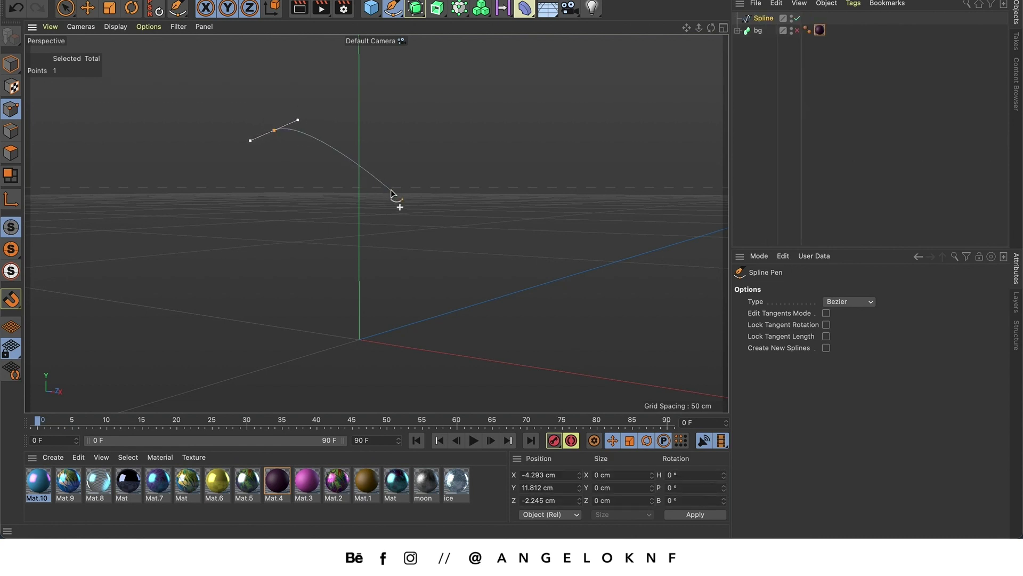
left_click_drag(391, 189, 395, 278)
left_click_drag(391, 228, 400, 290)
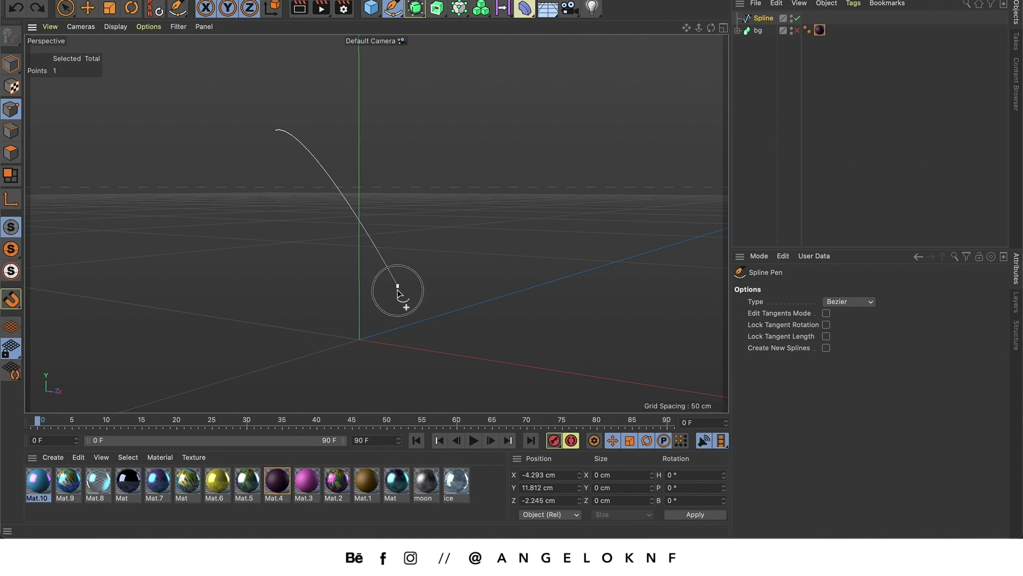
left_click_drag(323, 273, 334, 232)
left_click_drag(415, 123, 434, 119)
left_click(438, 147)
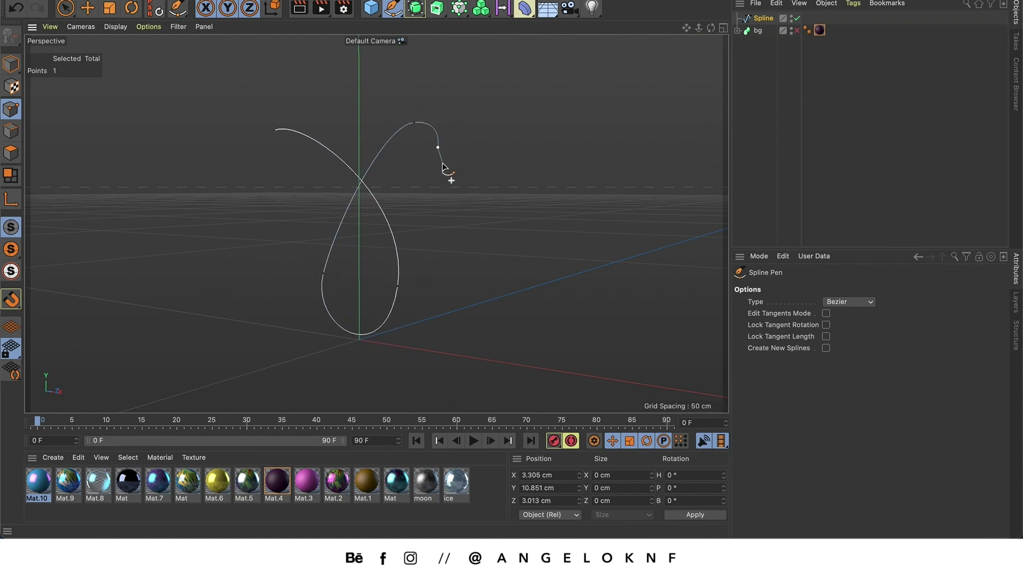
- Reshape the spline by lengthening the start point's tangent and adjusting the tangents of the loop's lower points
left_click(91, 11)
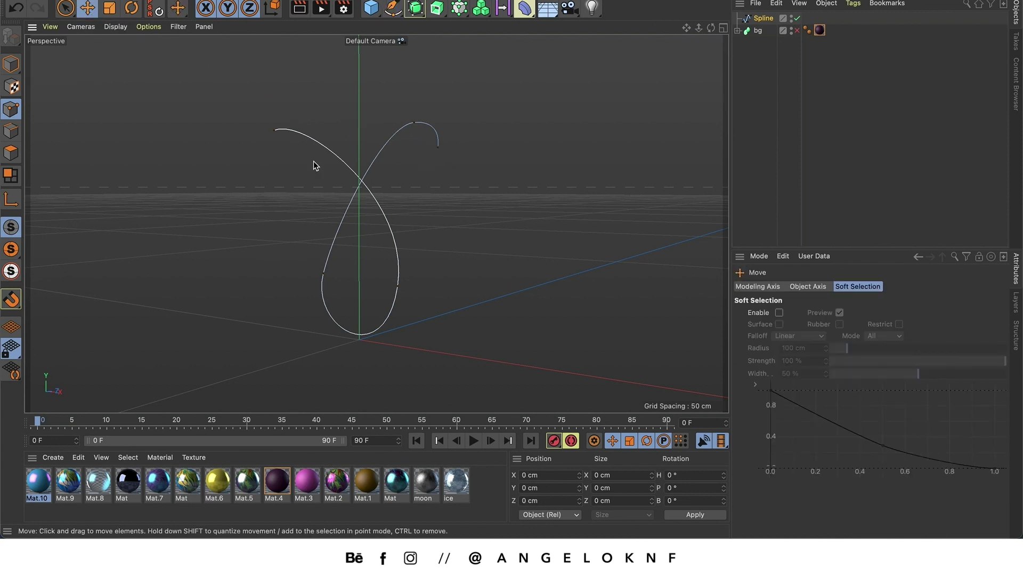
left_click(274, 130)
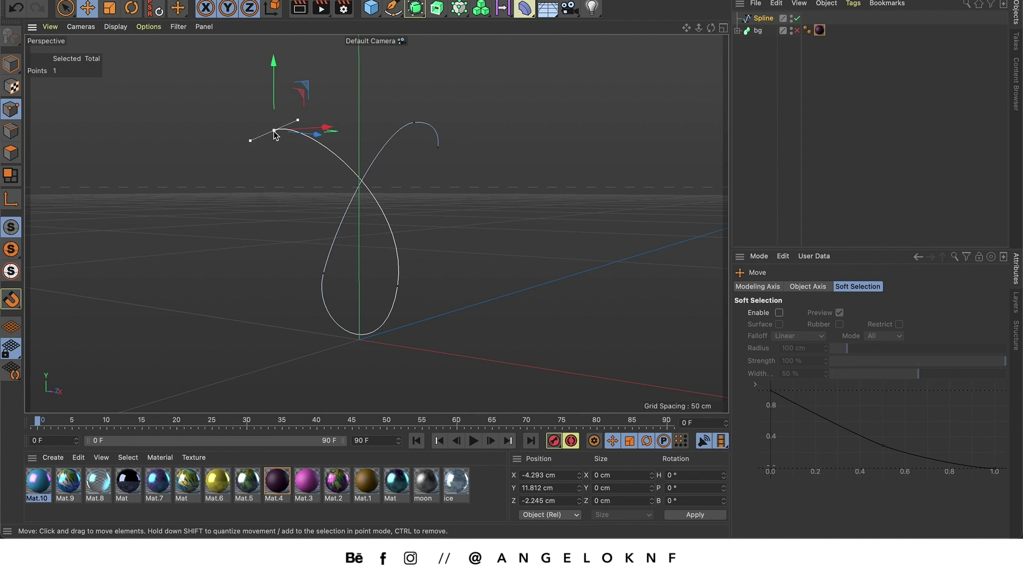
left_click_drag(298, 124, 316, 113)
left_click(324, 273)
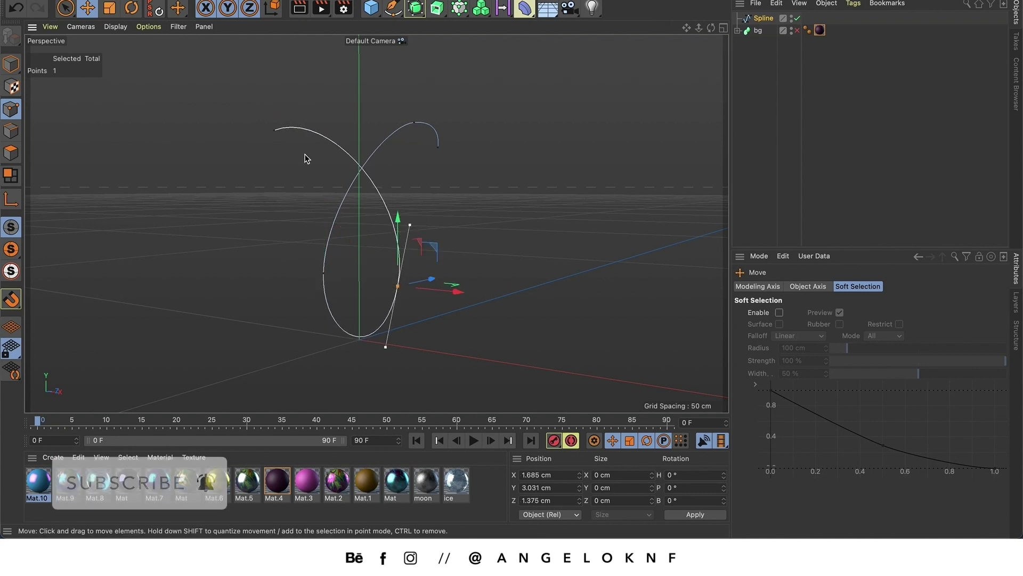
- Move the spline's start point to about X -3.2, Y 11.1 cm and its end point to about X 3.2, Y 11.2 cm
left_click(275, 130)
mouse_move(273, 70)
left_mouse_down()
mouse_move(273, 82)
mouse_move(288, 76)
left_mouse_up()
left_click(438, 146)
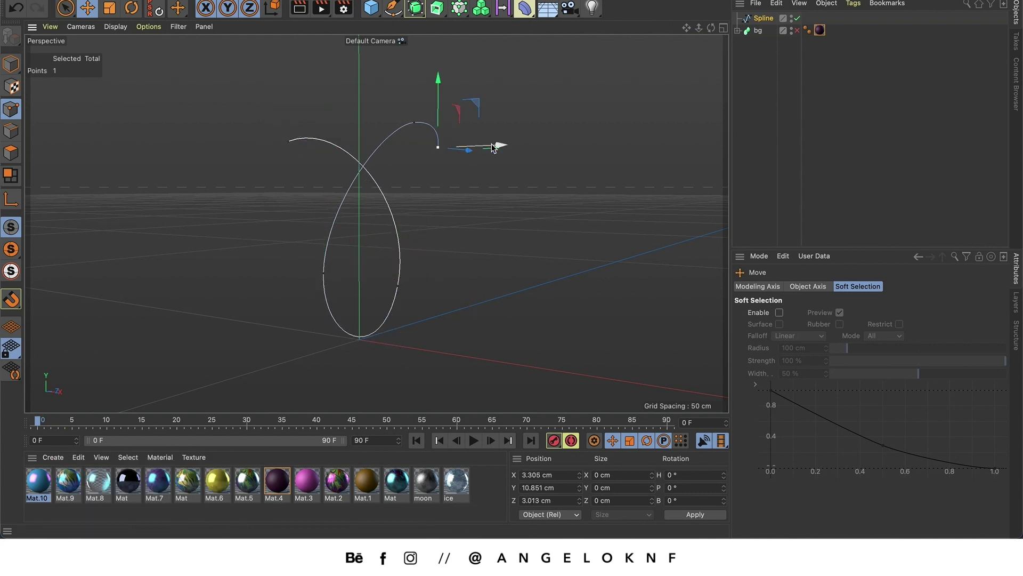
left_click_drag(436, 78, 436, 68)
left_click_drag(496, 135, 497, 140)
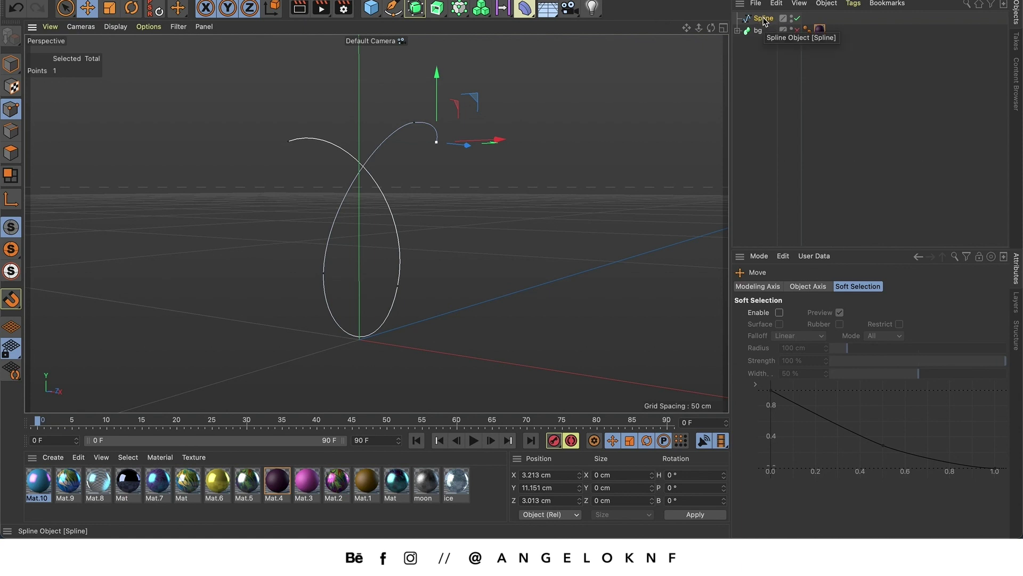
- Add a Sweep generator and a Circle spline to the scene
left_click(438, 10)
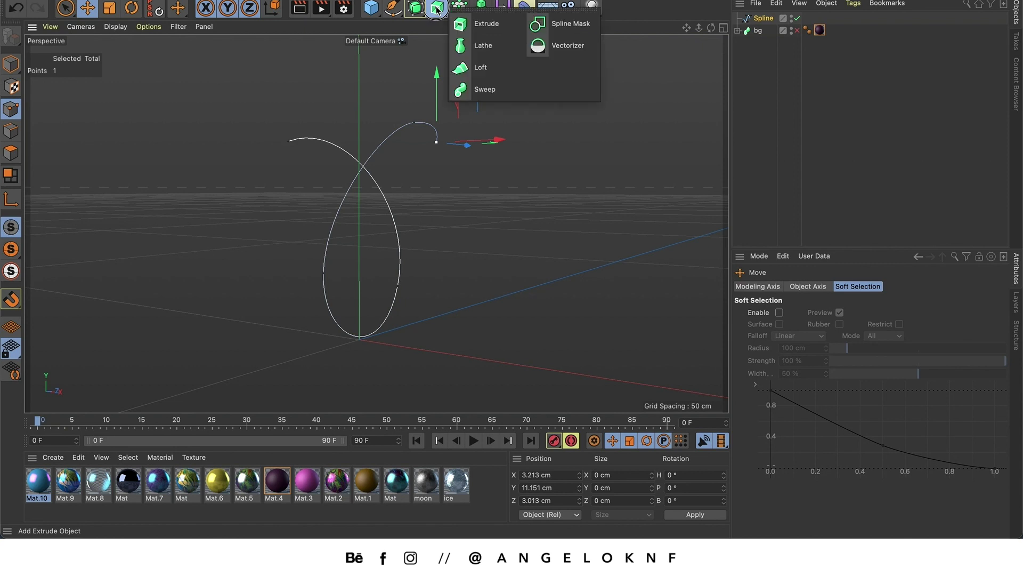
left_click(493, 89)
left_click(763, 42, "shift")
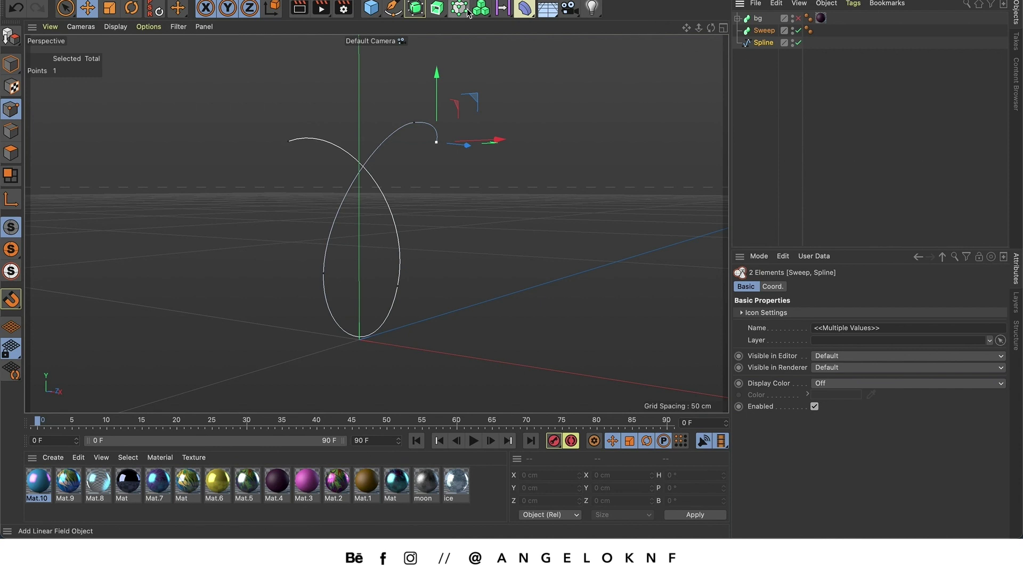
left_click(394, 11)
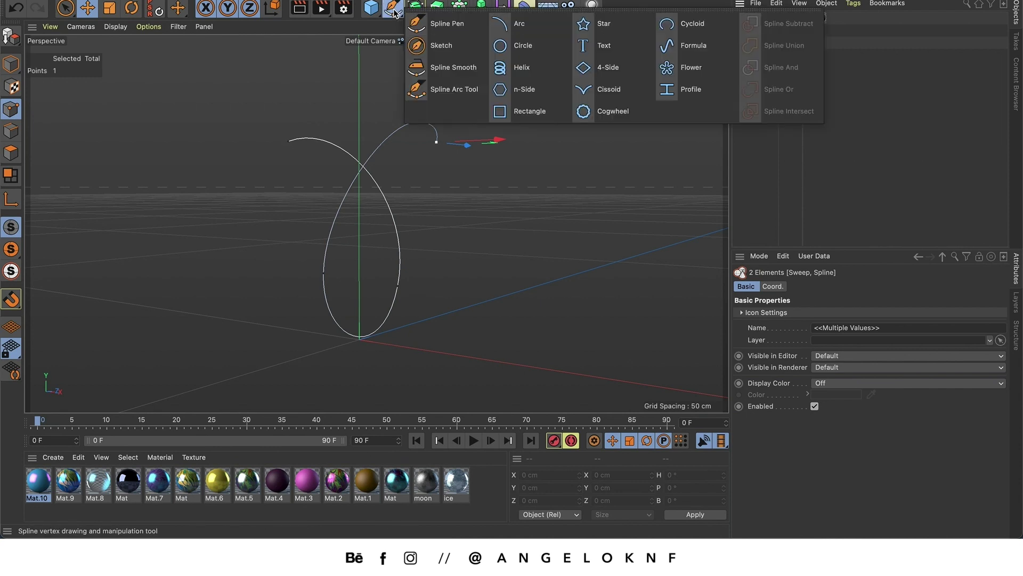
left_click(521, 46)
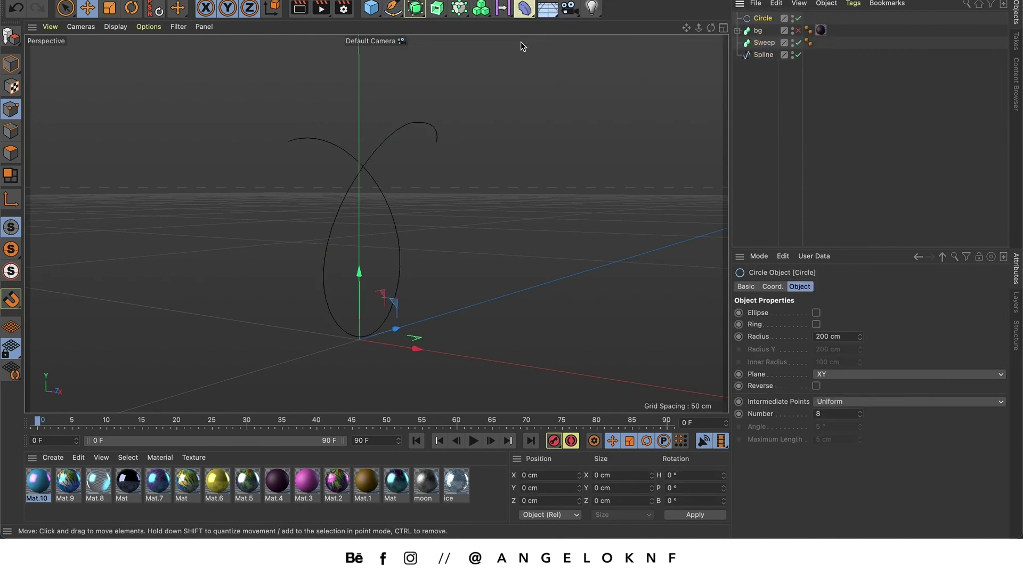
- Nest the Circle and the drawn Spline under the Sweep, with the Circle above the Spline
left_click_drag(763, 18, 766, 59)
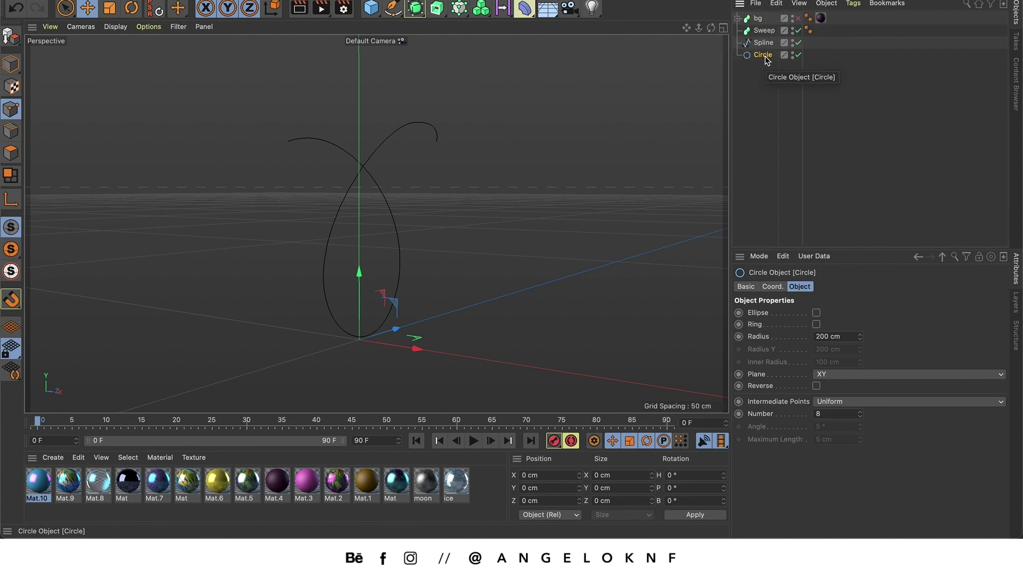
left_click(762, 55)
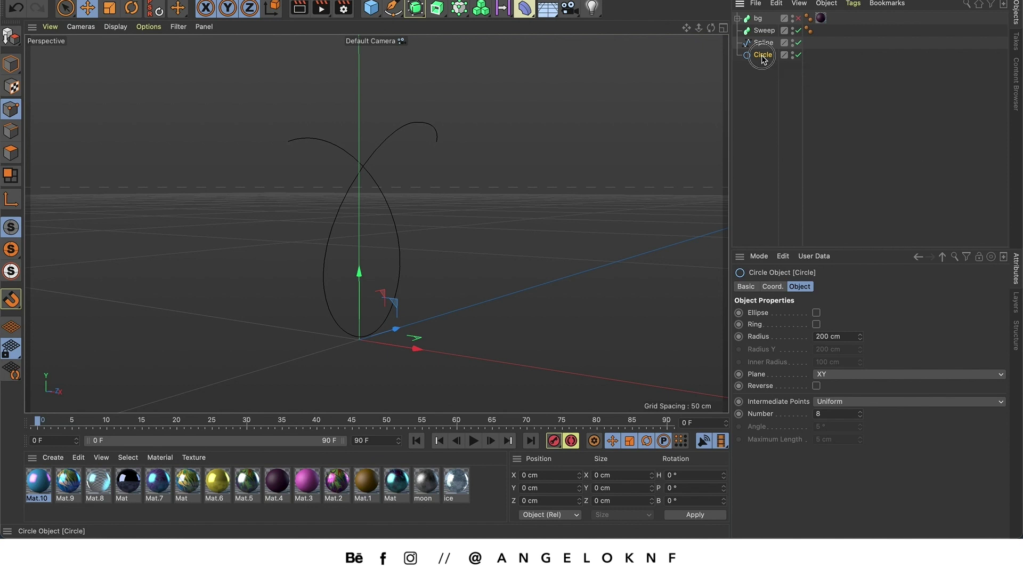
left_click_drag(763, 59, 762, 34)
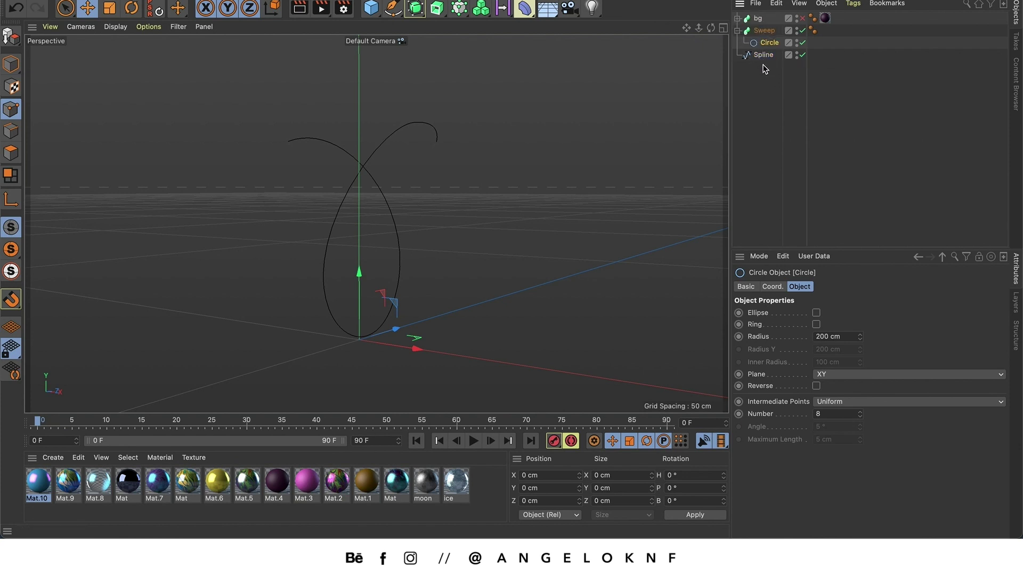
left_click(763, 55)
left_click_drag(762, 55, 768, 47)
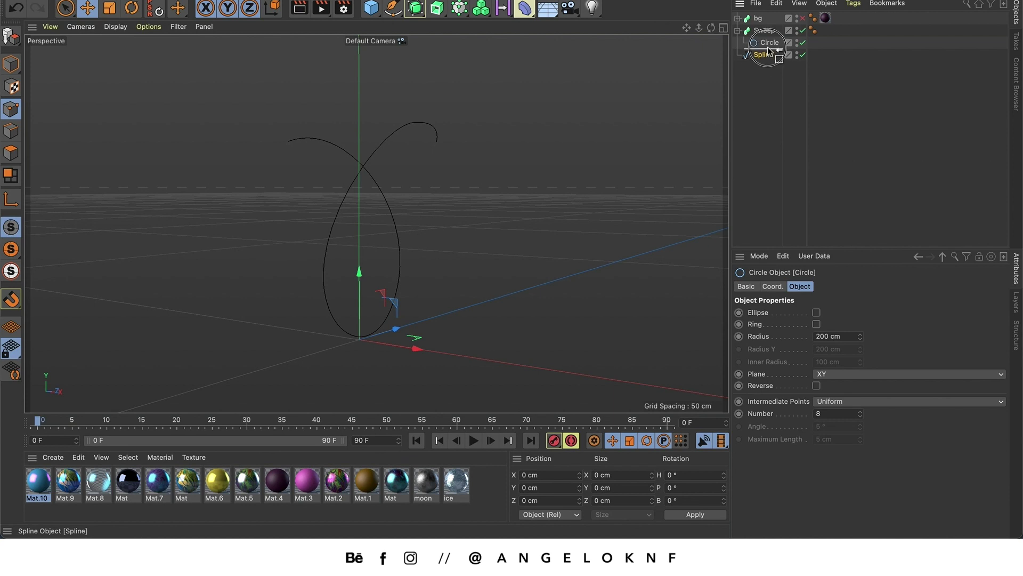
left_click_drag(768, 49, 770, 48)
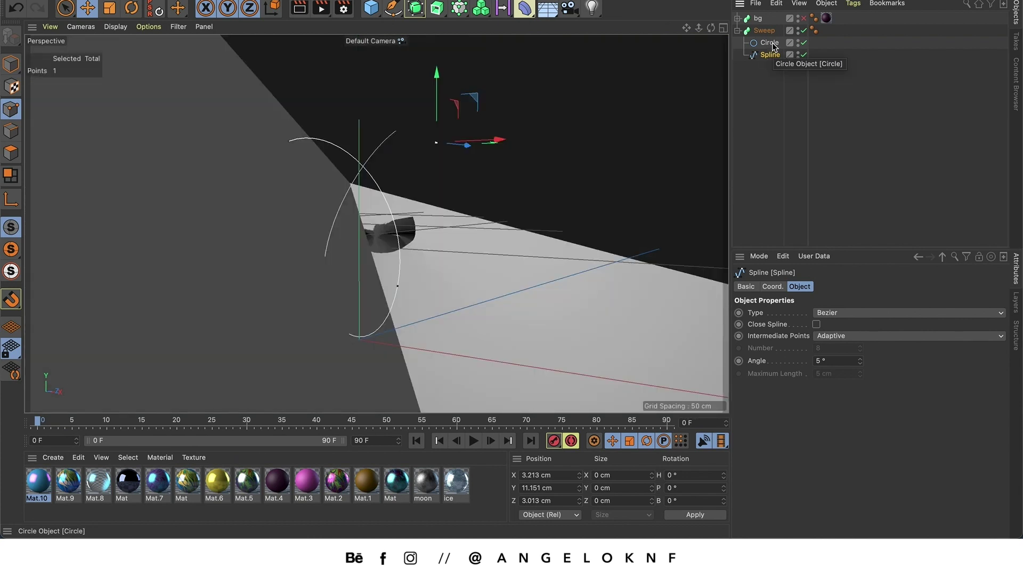
- Set the radius of the Circle profile to 1.5 cm
left_click(773, 45)
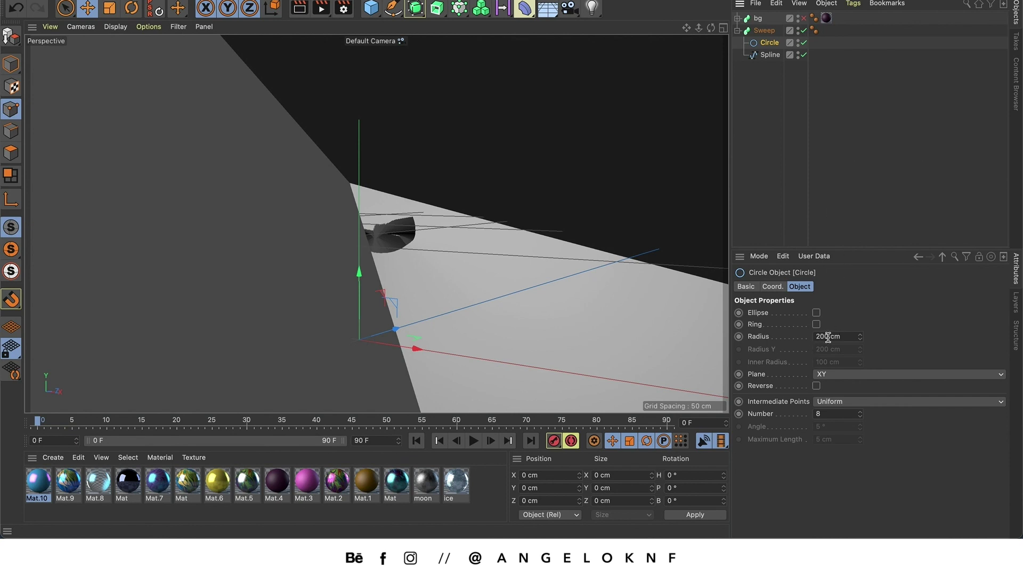
left_click_drag(828, 336, 816, 337)
type("2")
key("Return")
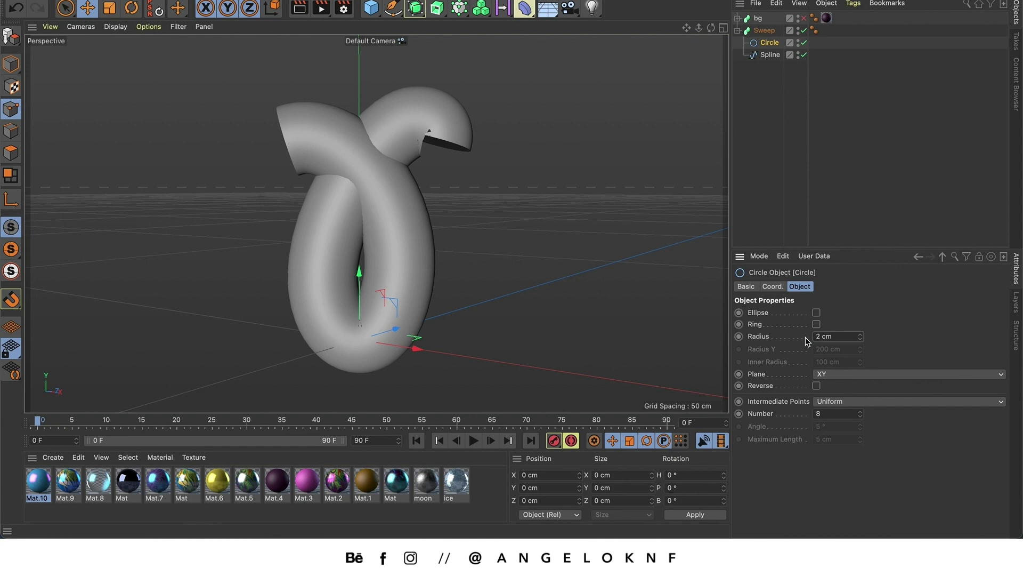
key("Return")
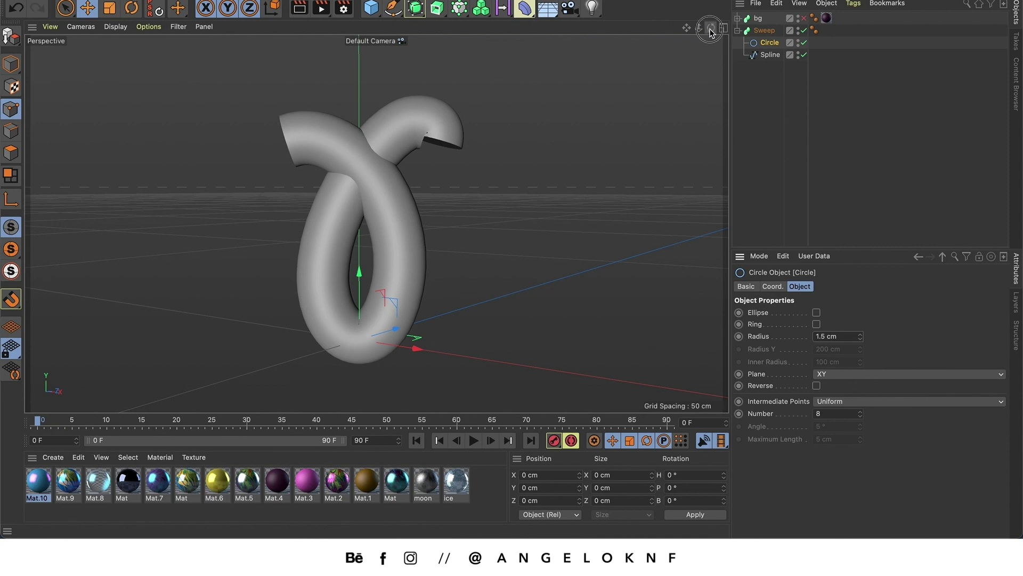
- Round the Sweep's end caps with a bevel size of about 16 cm and 16 segments
left_click_drag(711, 28, 677, 37)
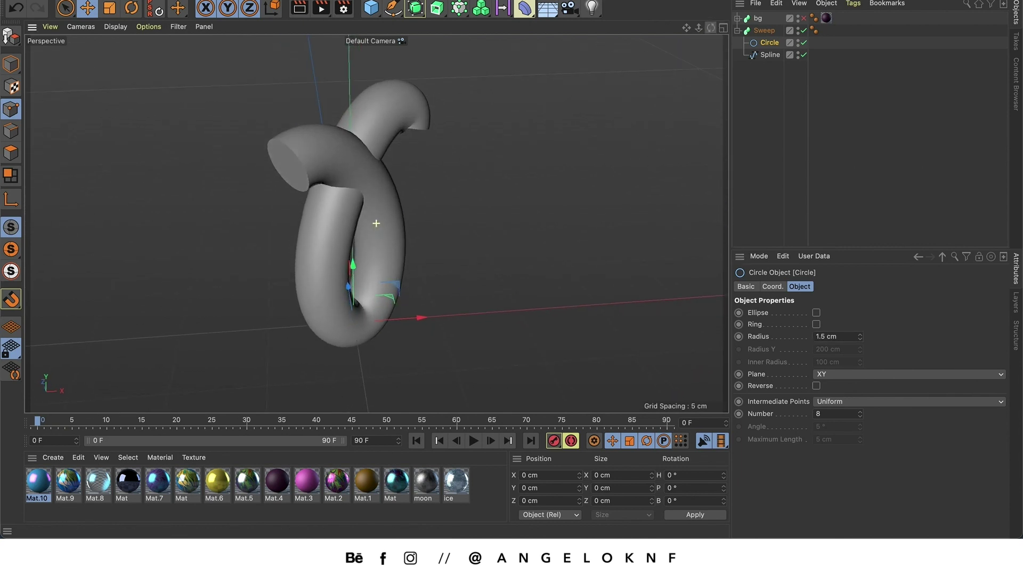
left_click(771, 34)
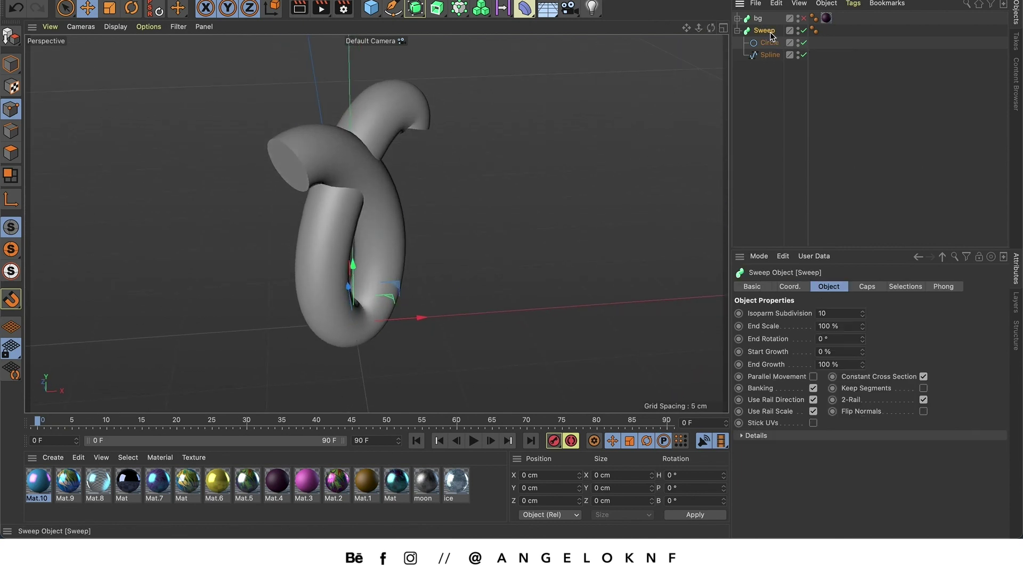
left_click(868, 287)
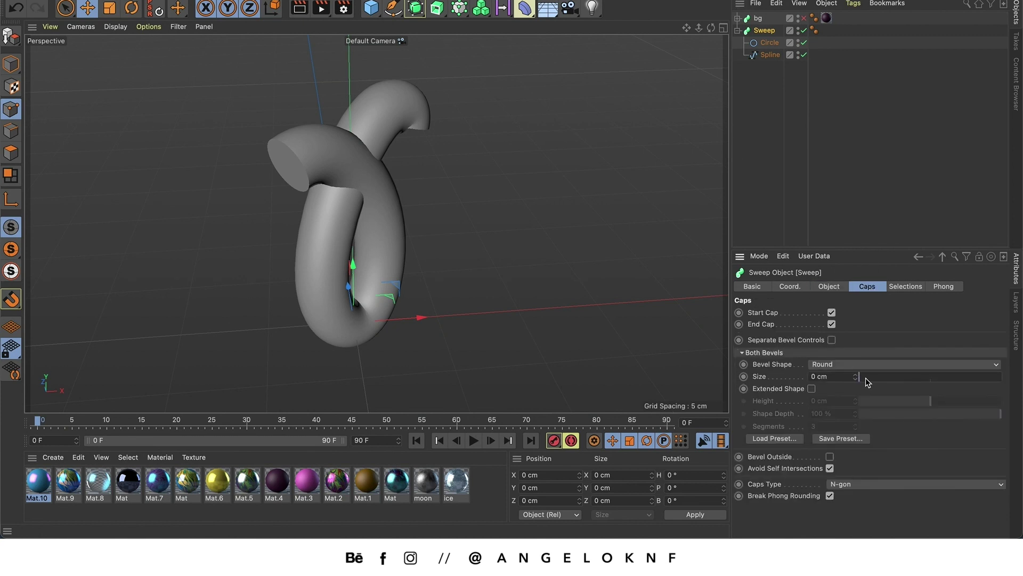
left_click_drag(860, 378, 883, 379)
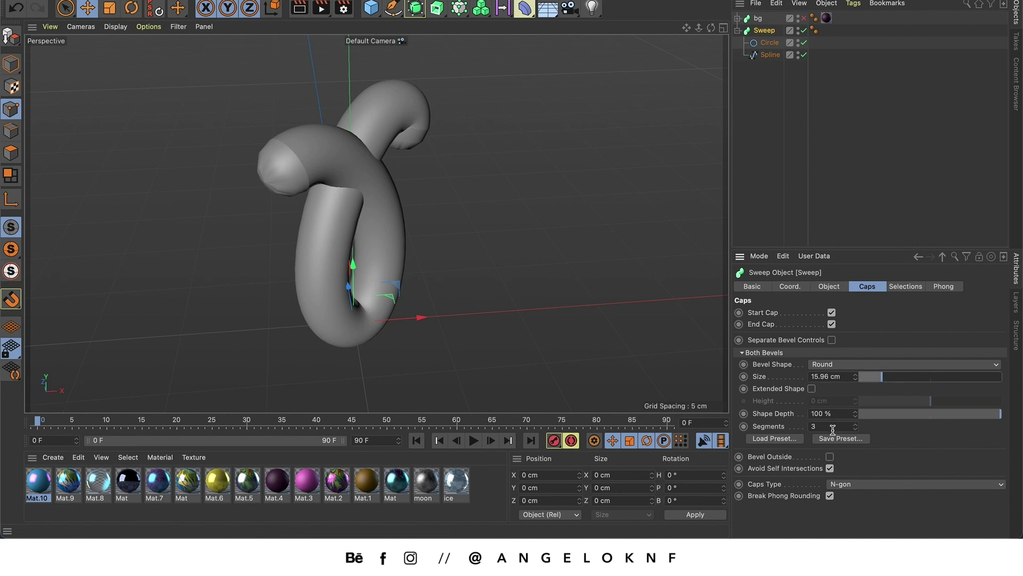
left_click(856, 425)
left_click(855, 425)
left_click(856, 425)
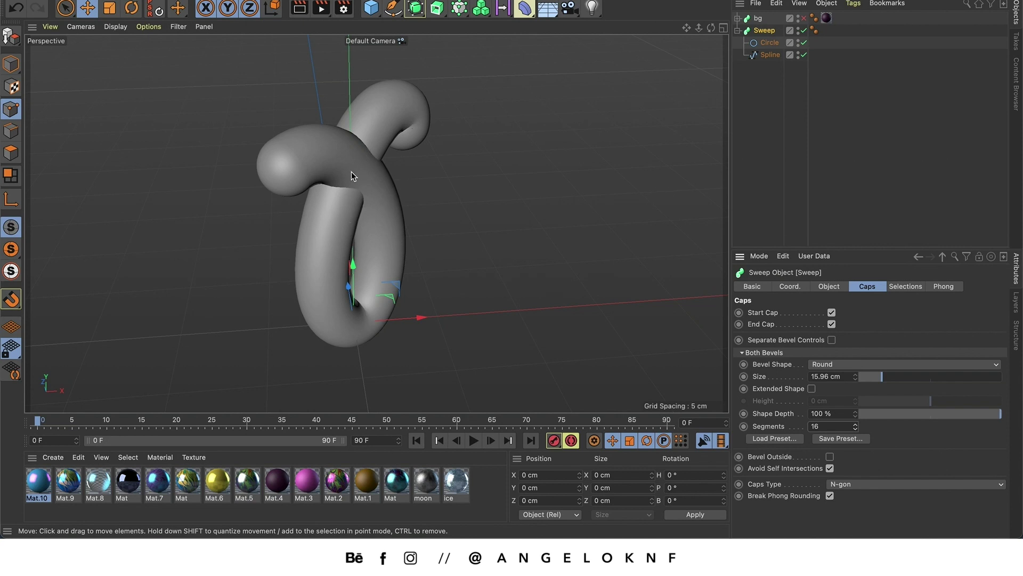
left_click_drag(351, 172, 630, 99, "alt")
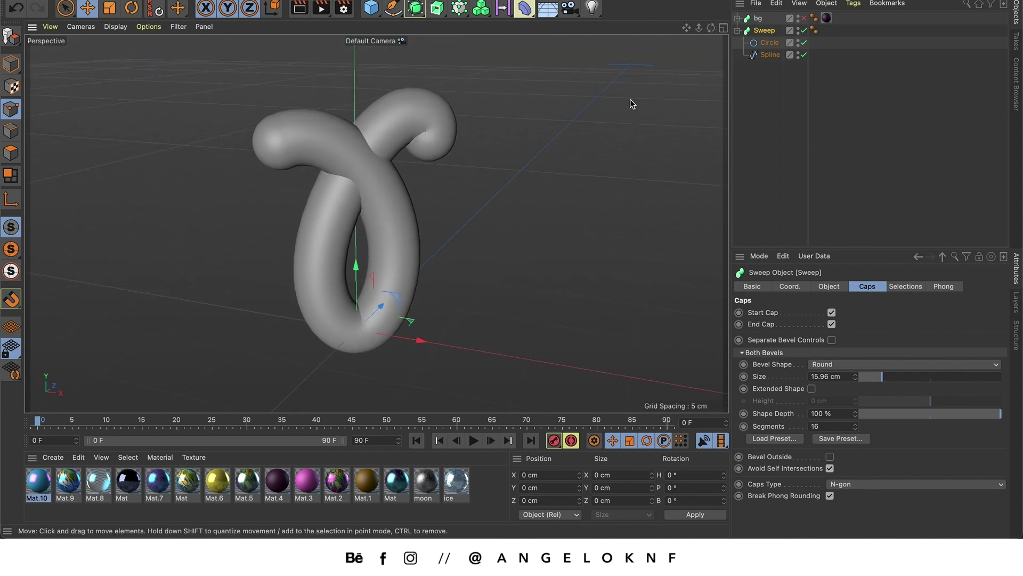
left_click_drag(594, 127, 643, 160, "alt")
left_click(475, 207)
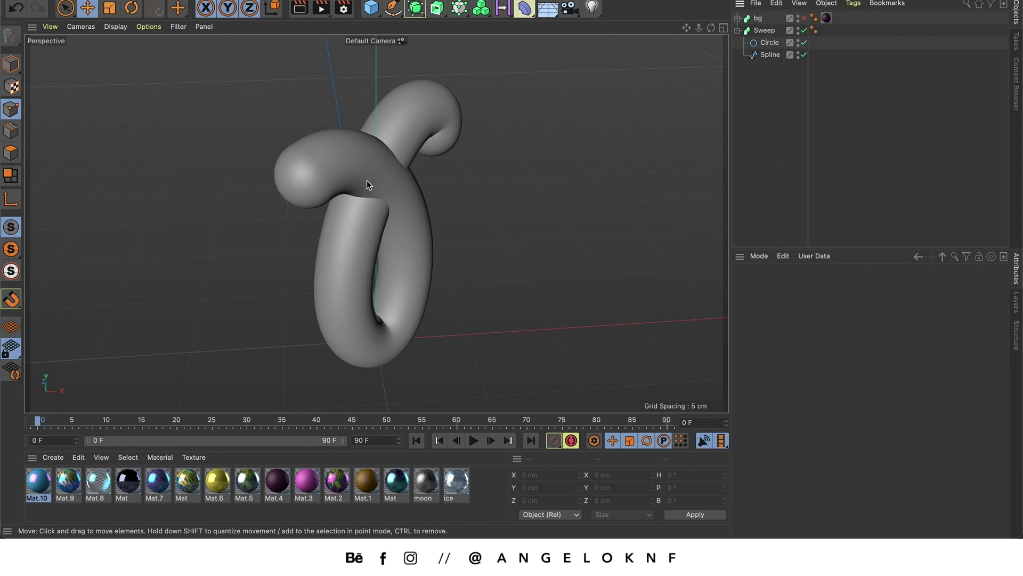
- Enable X-Ray display for the Sweep object
left_click(769, 33)
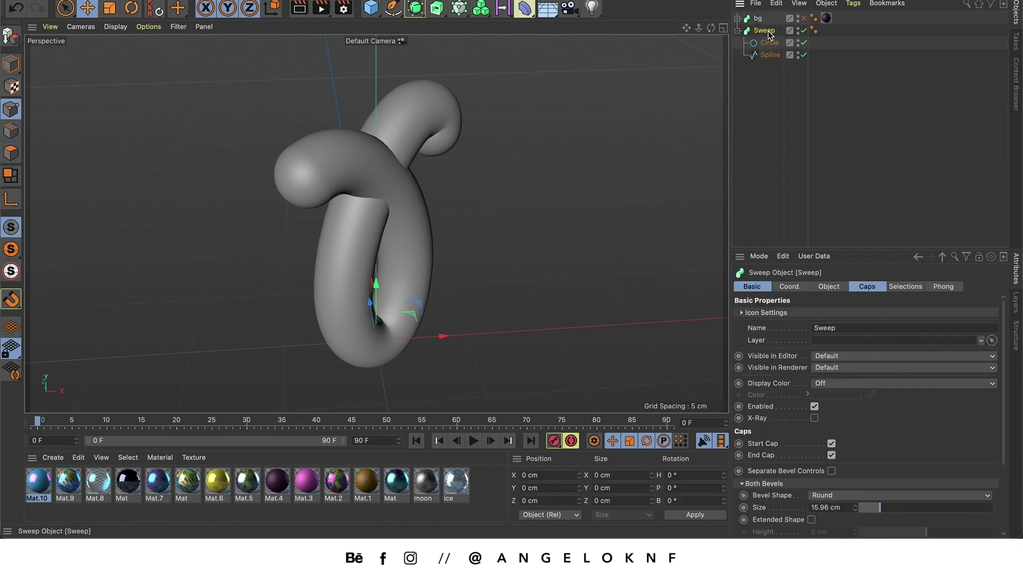
left_click(759, 287)
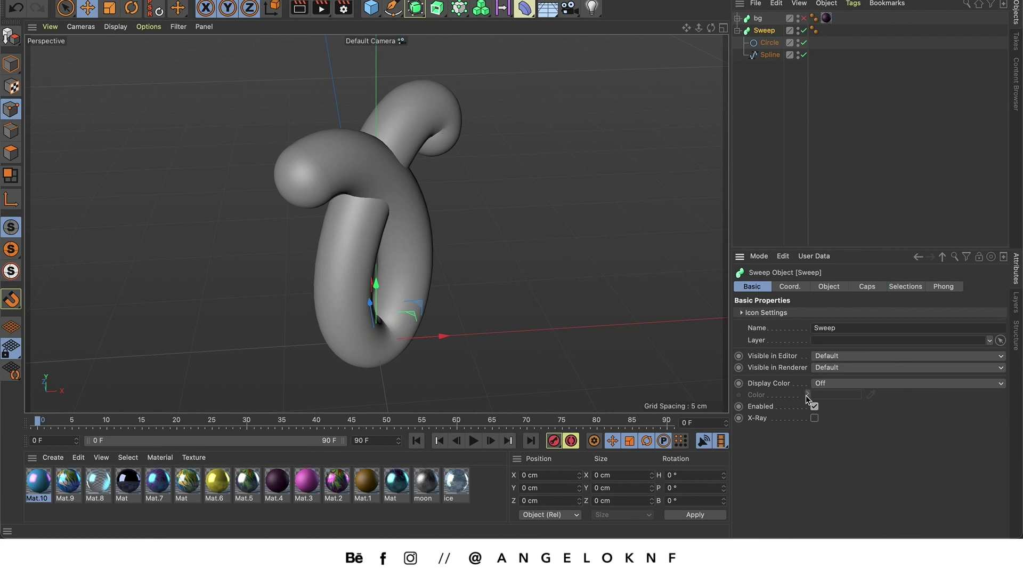
left_click(814, 418)
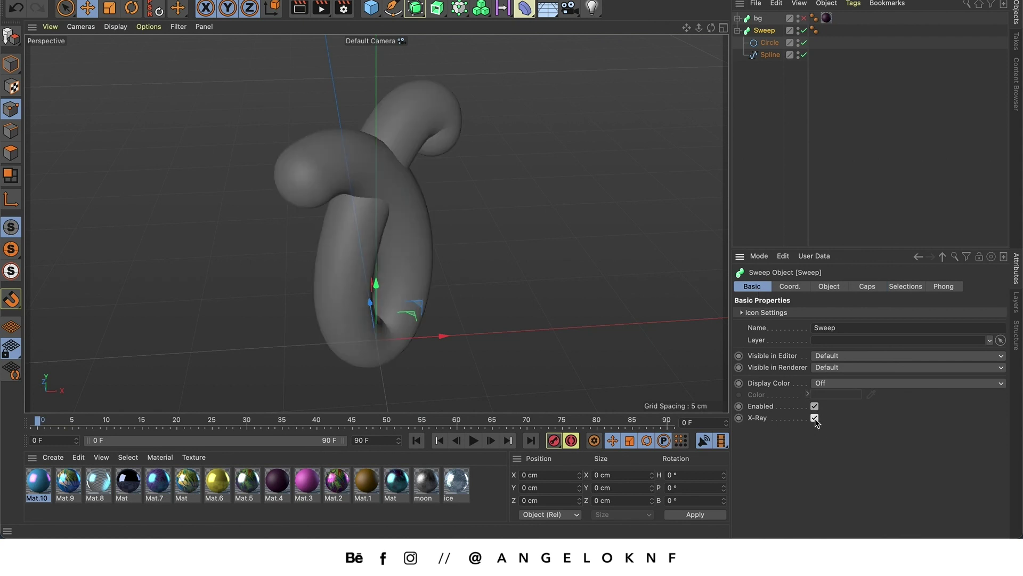
- Move the spline's front end point about 2.3 cm along X, inward toward the loop
left_click(770, 55)
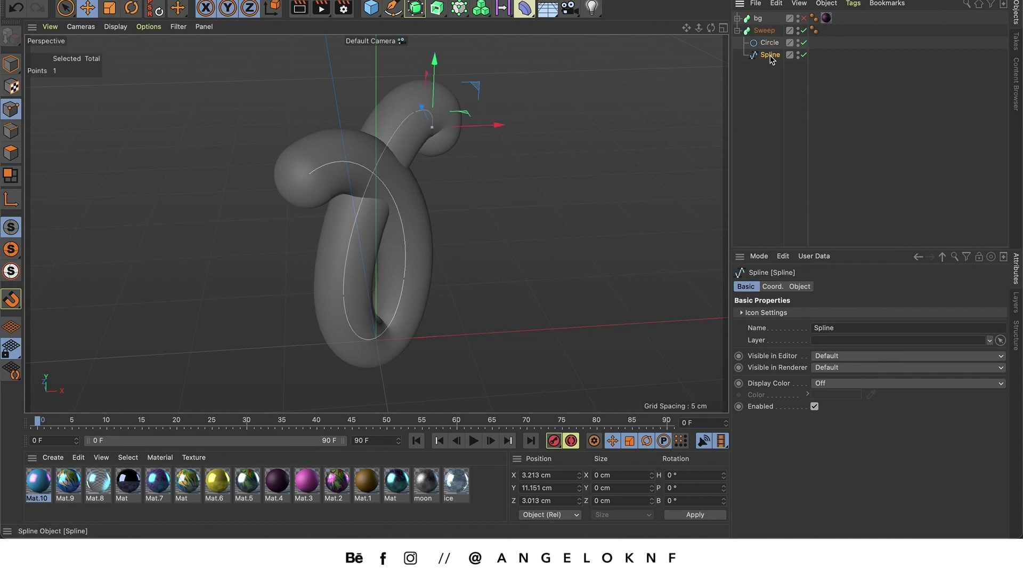
left_click(309, 175)
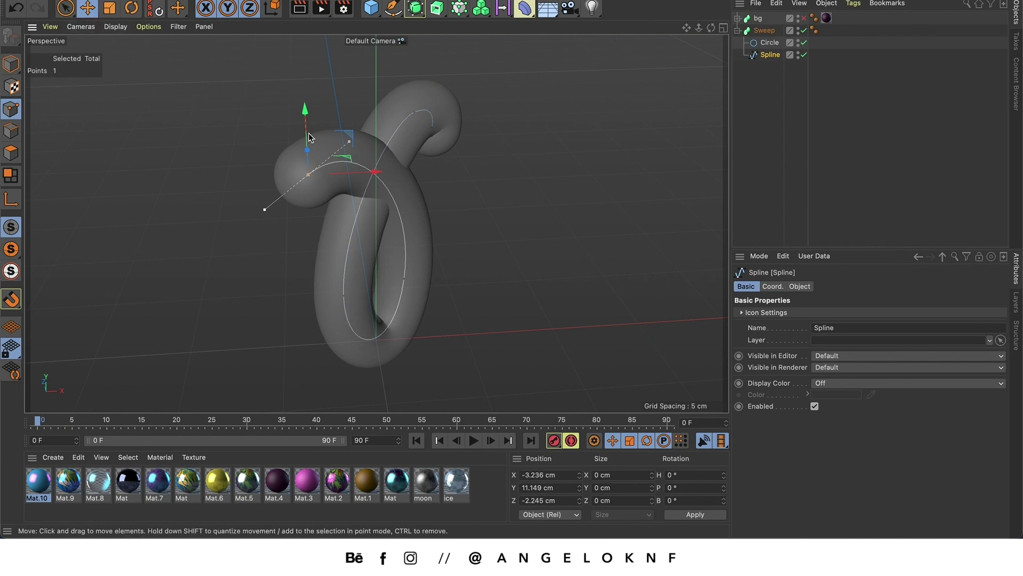
left_click_drag(375, 171, 420, 180)
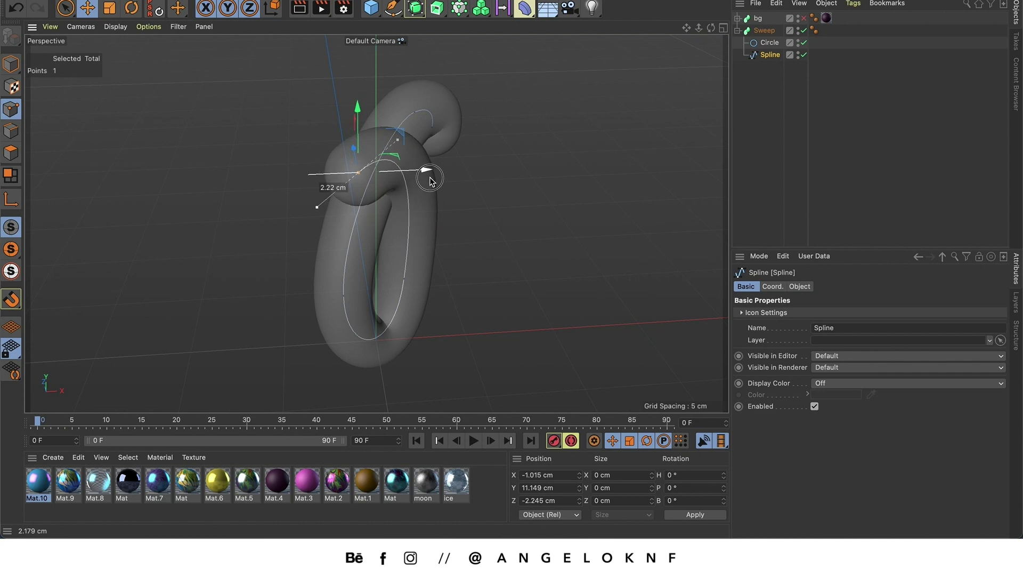
left_click_drag(430, 180, 433, 181)
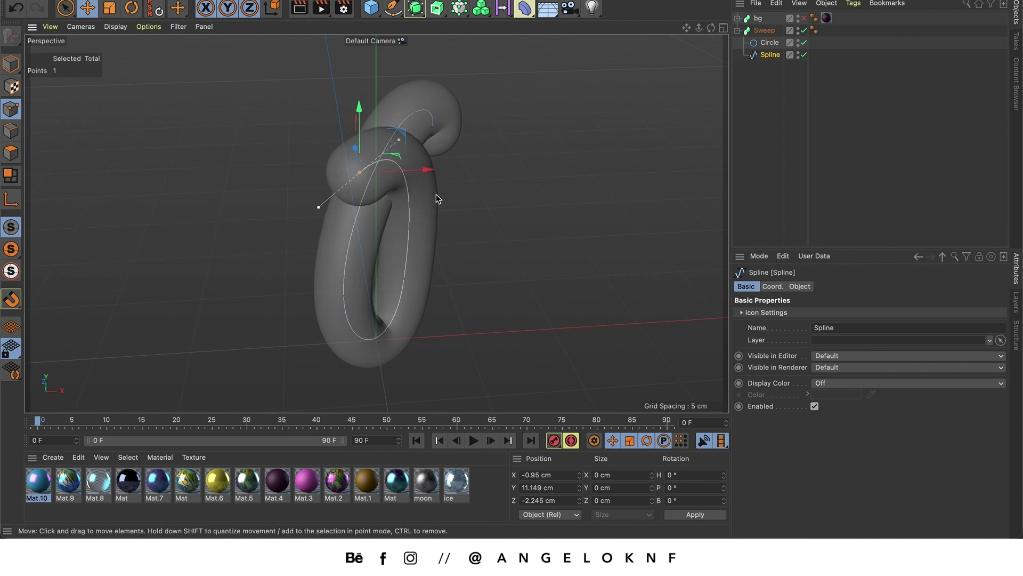
left_click(405, 278)
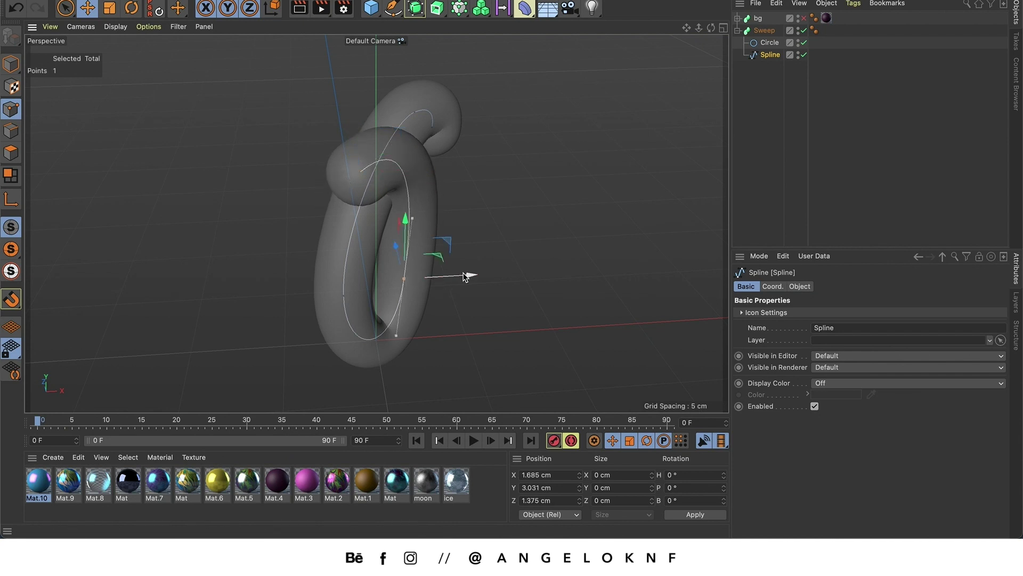
left_click_drag(464, 276, 425, 262)
key("ctrl+z")
key("ctrl+z")
key("ctrl+z")
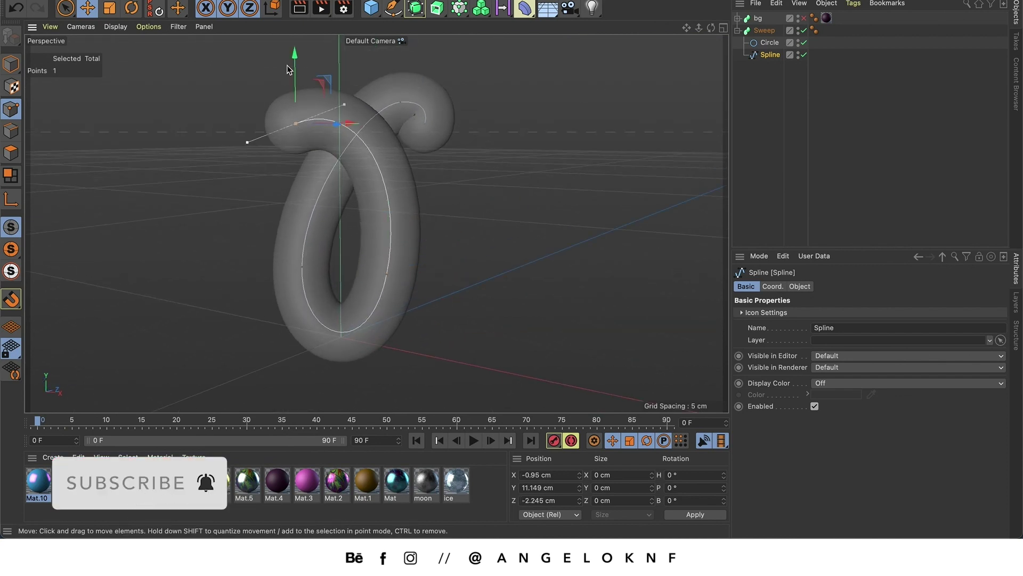
- Rotate the tangent handles of the spline point low on the loop's side to bend the curve outward
left_click_drag(310, 249, 320, 160, "alt")
left_click(457, 100)
left_click_drag(512, 101, 494, 248, "alt")
left_click(356, 330)
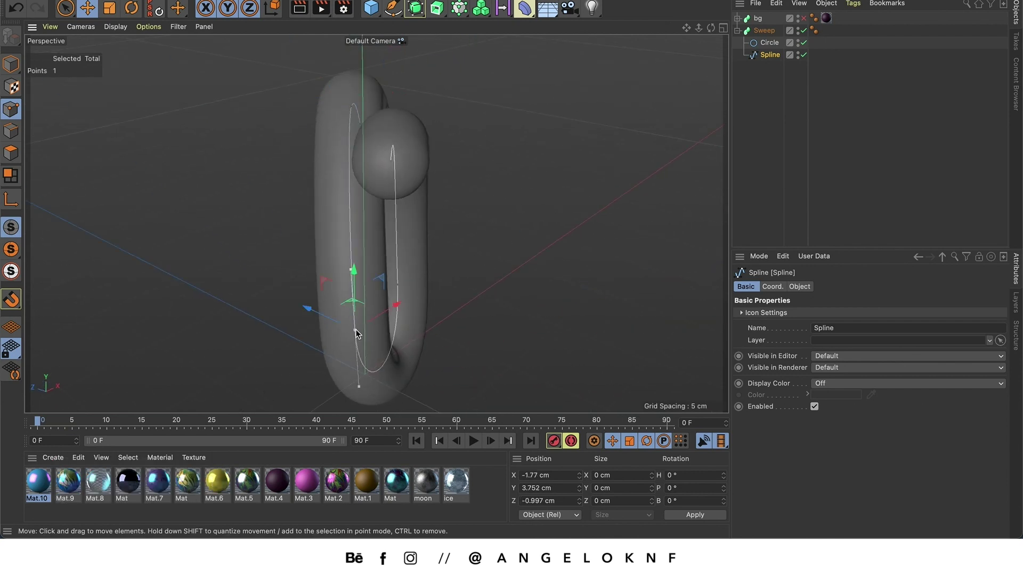
left_click(131, 8)
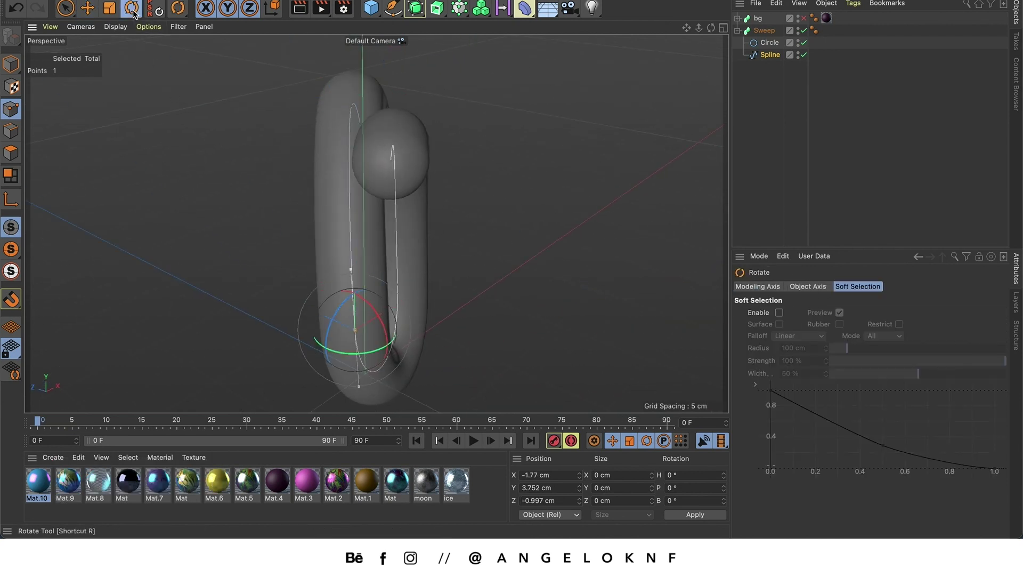
left_click_drag(368, 341, 378, 320)
- Rotate the tangent handles of the spline point at the top of the loop
left_click(354, 99)
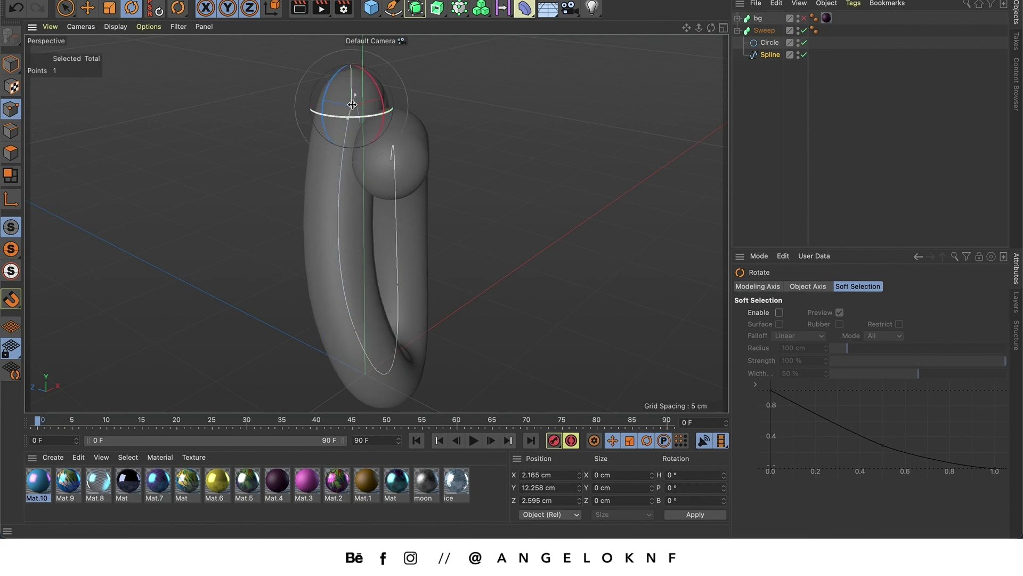
left_click_drag(323, 112, 449, 157)
key("e")
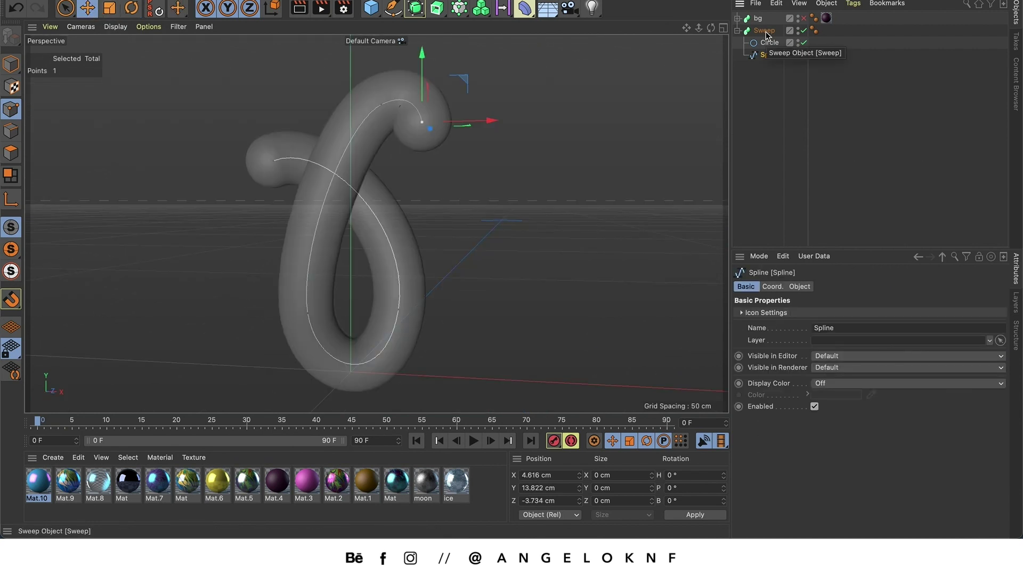
- Disable X-Ray display for the Sweep and render a preview of the tube in the viewport
left_click(765, 30)
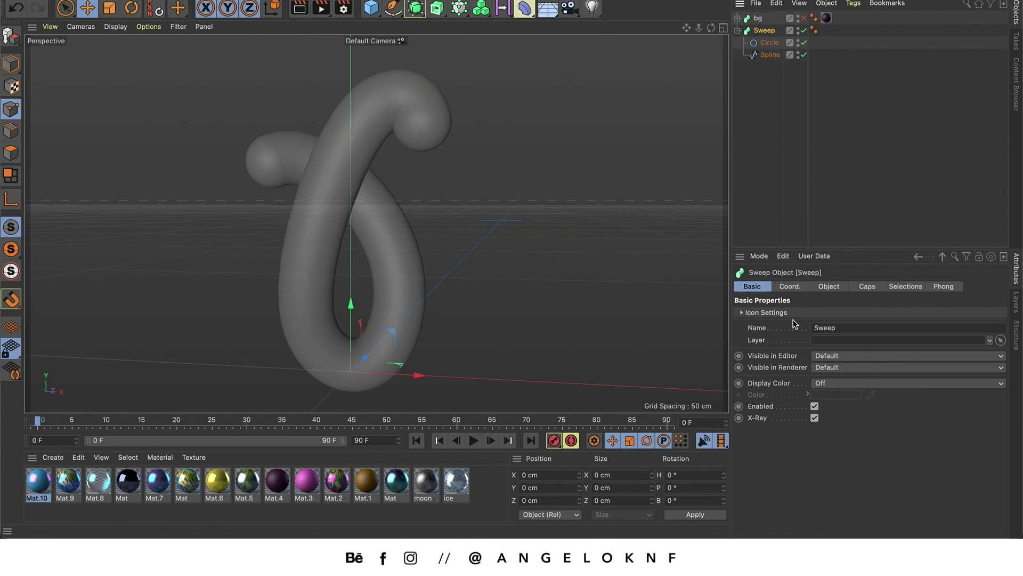
left_click(814, 418)
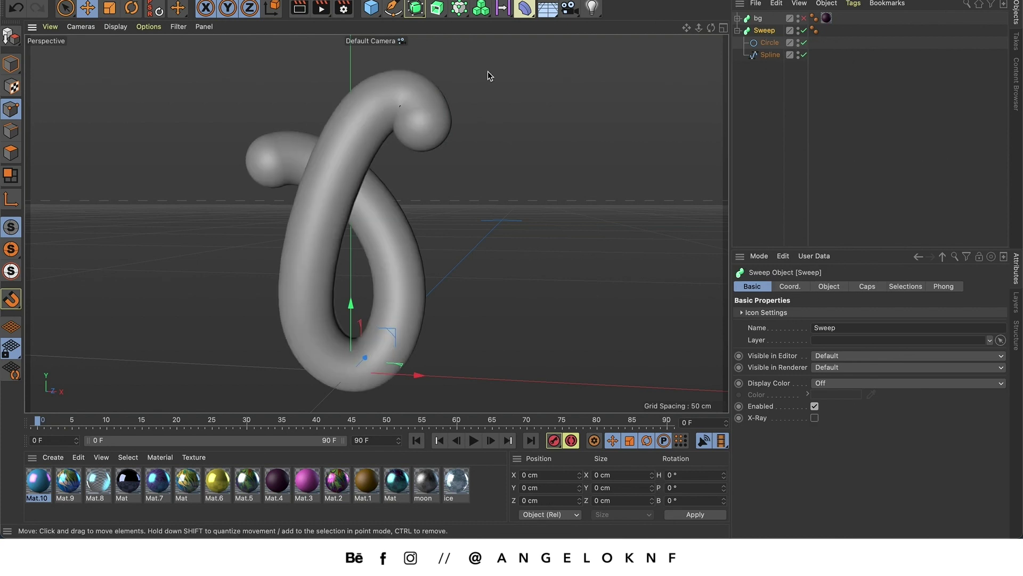
key("ctrl+r")
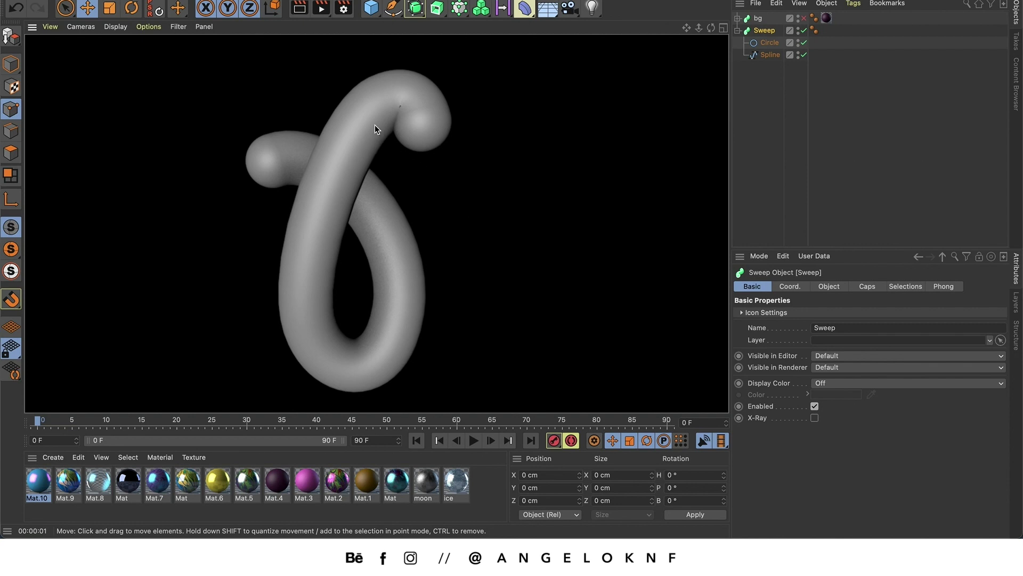
left_click(425, 181)
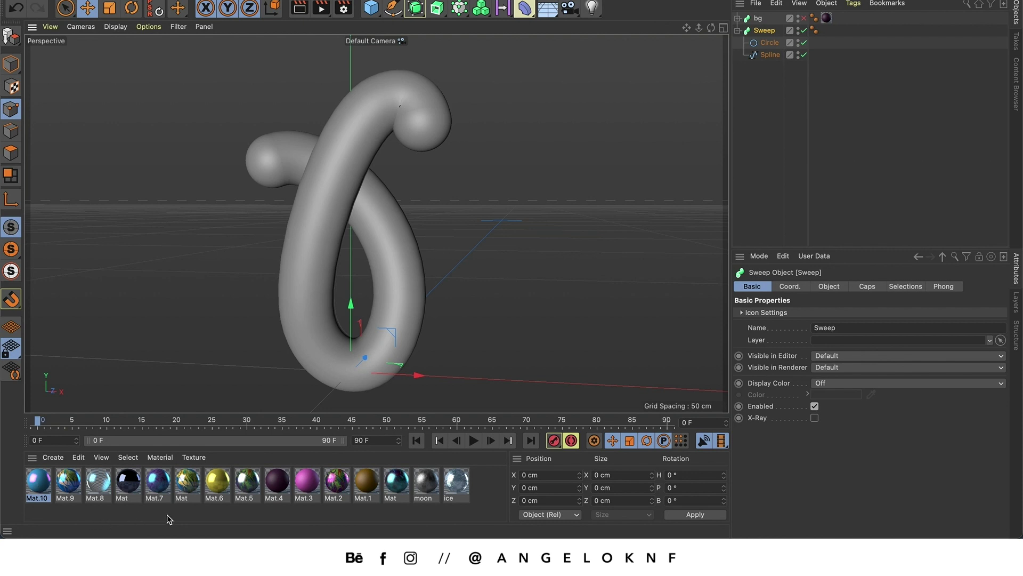
- Create a new material and make its colour blue, with hue 201°, saturation 69% and value about 80%
double_click(215, 514)
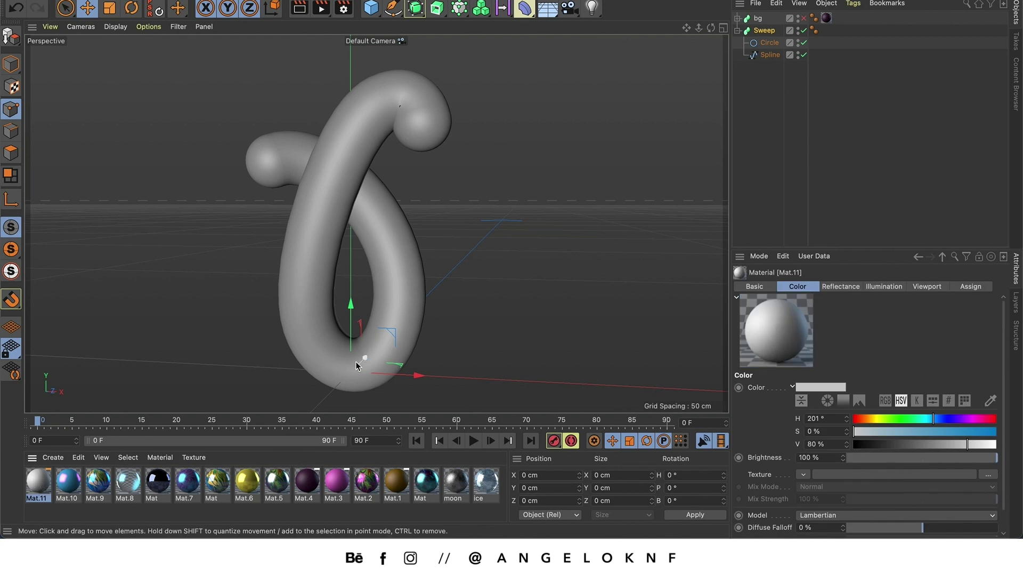
double_click(35, 481)
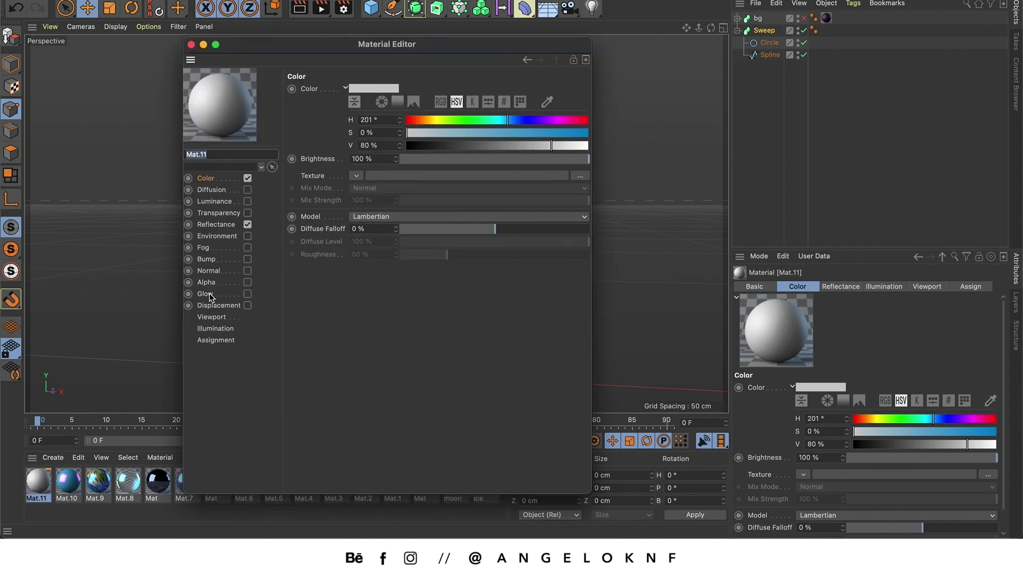
left_click_drag(313, 50, 630, 43)
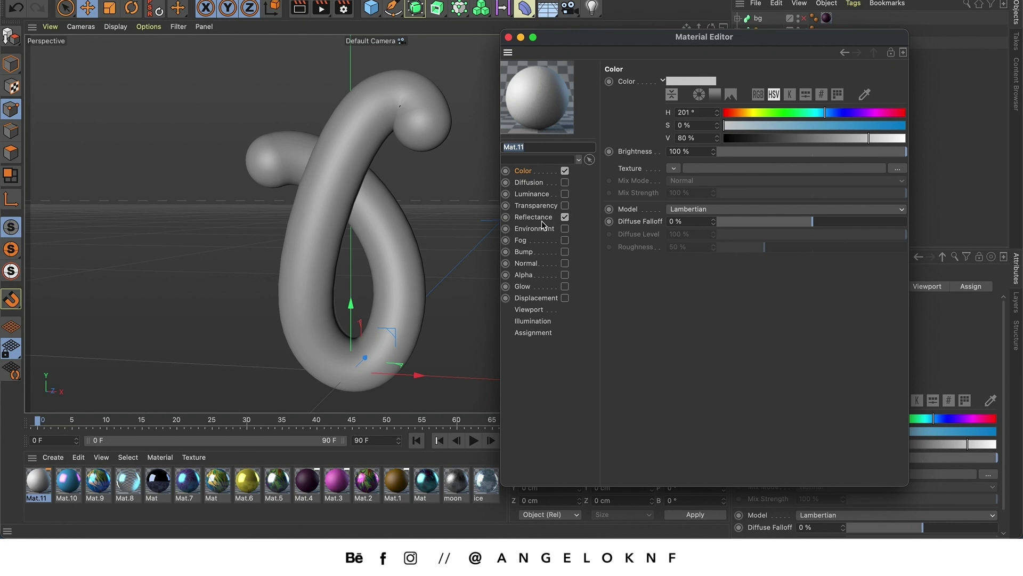
left_click(846, 126)
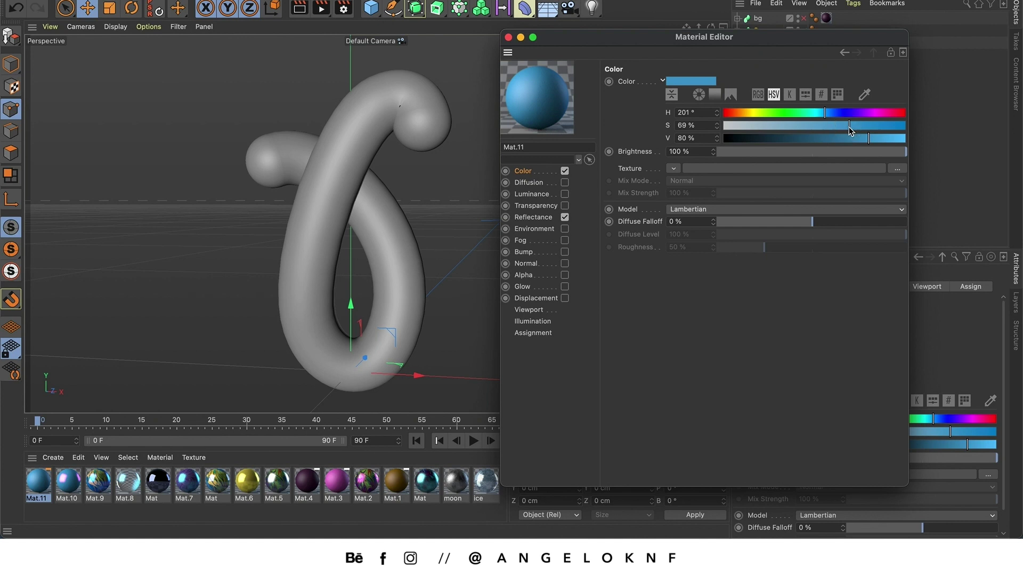
- Shape the material's Default Specular highlight with width 45%, falloff -23%, inner width 43% and specular strength 68%
left_click(532, 217)
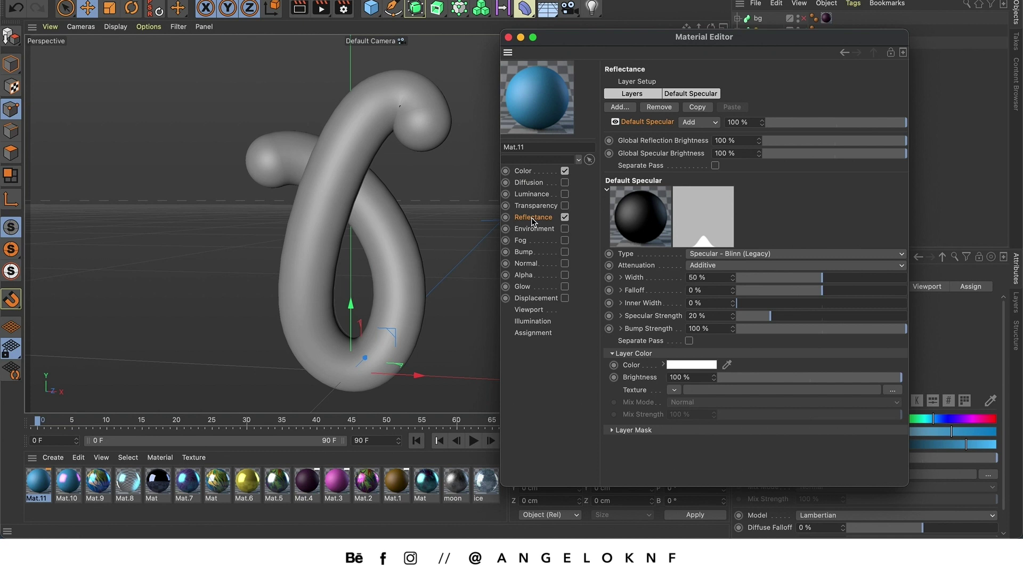
left_click_drag(778, 277, 815, 277)
left_click_drag(770, 315, 852, 315)
left_click_drag(737, 303, 802, 291)
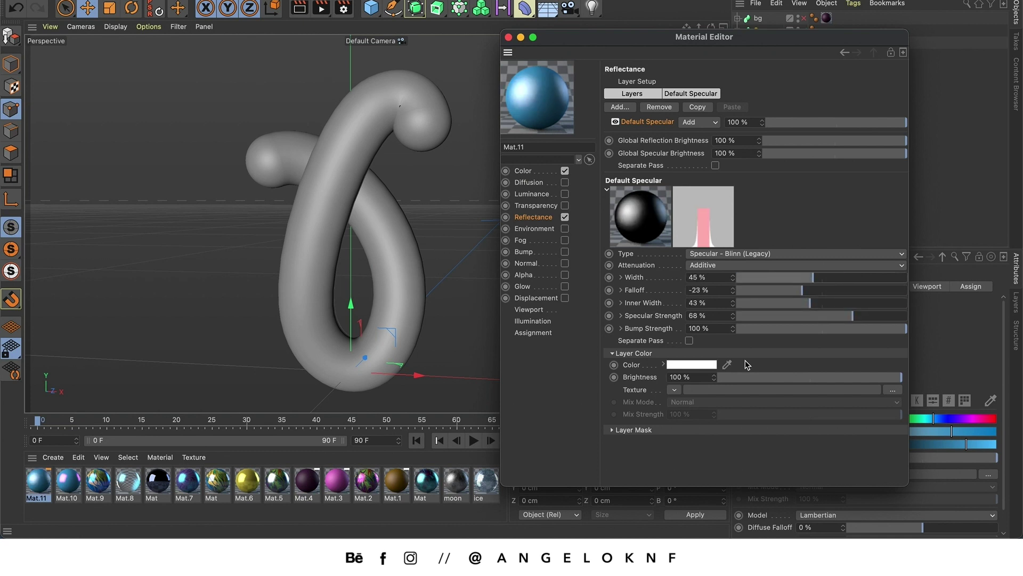
- Set the specular layer colour to magenta with hue 298°, saturation about 79% and value 100%
left_click(699, 364)
left_click(789, 366)
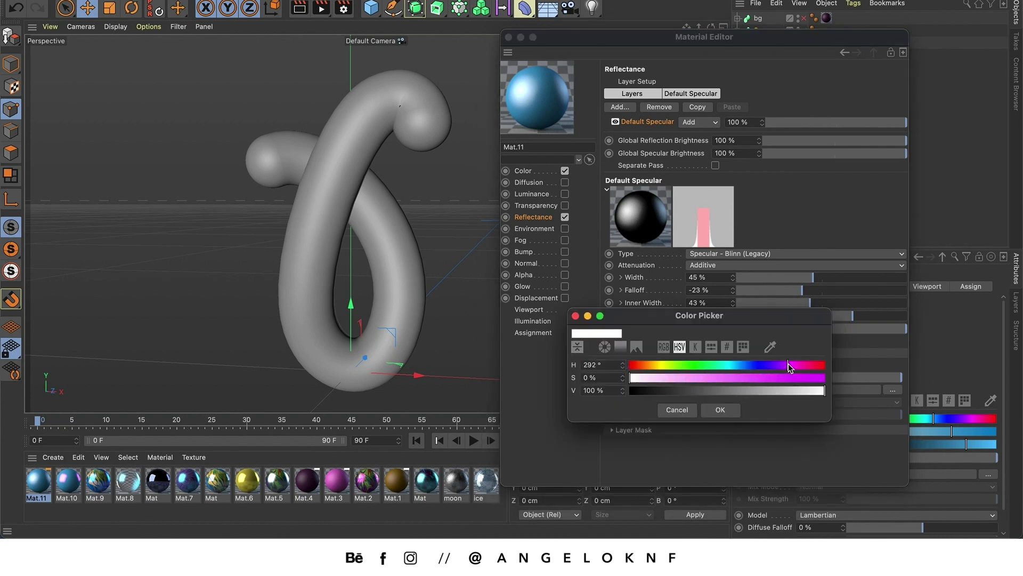
left_click_drag(790, 366, 792, 366)
left_click(784, 377)
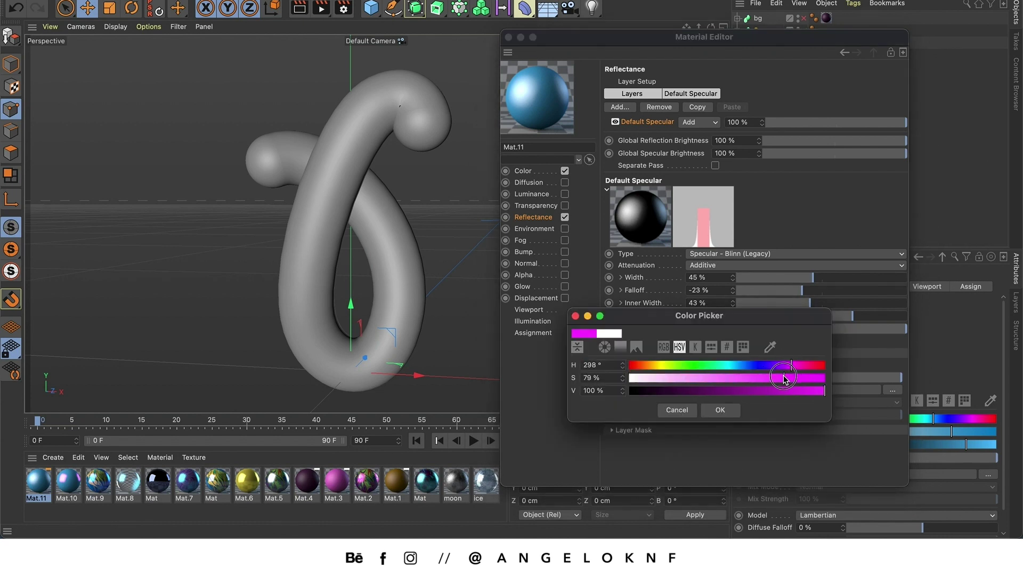
left_click(722, 411)
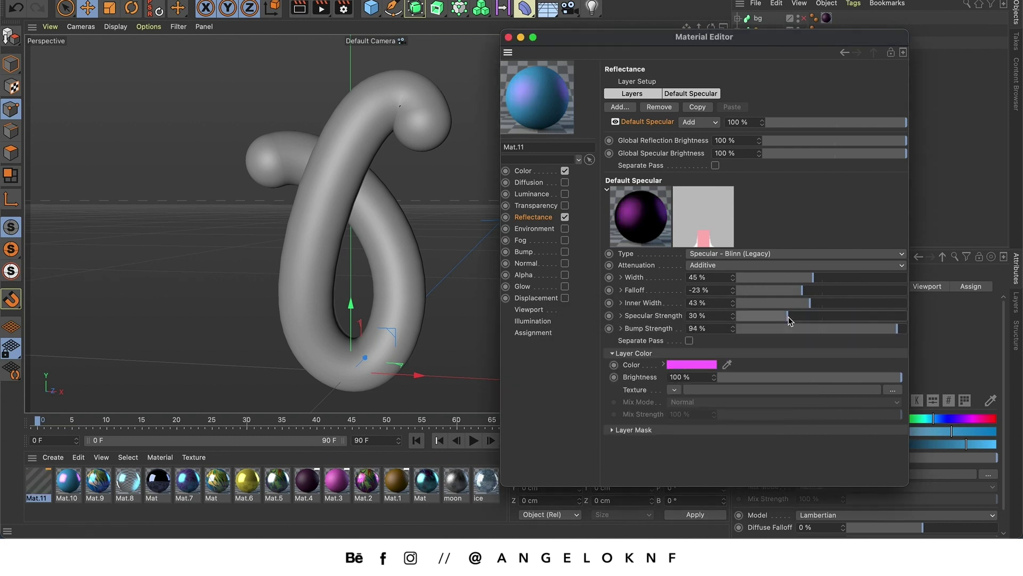
- Change the specular layer to Beckmann type with roughness 31% and specular strength 90%, and close the material's settings
left_click_drag(810, 303, 863, 293)
left_click(814, 257)
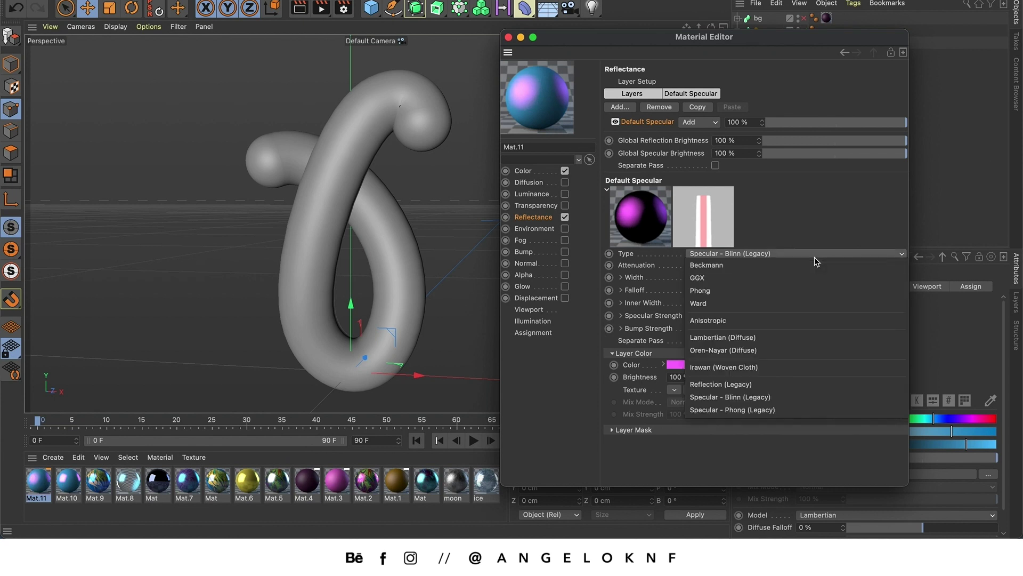
left_click(789, 269)
left_click(793, 278)
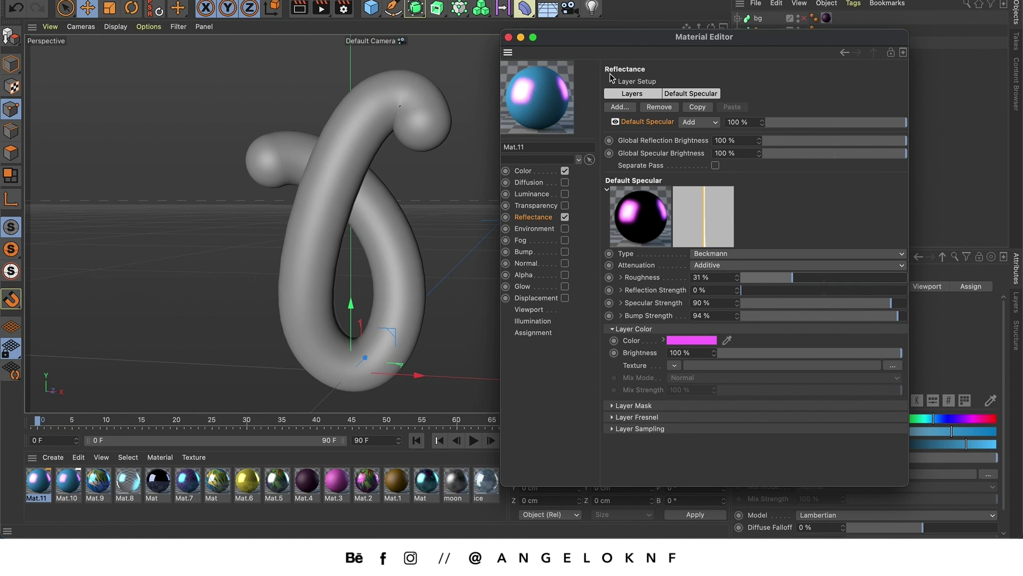
left_click(509, 38)
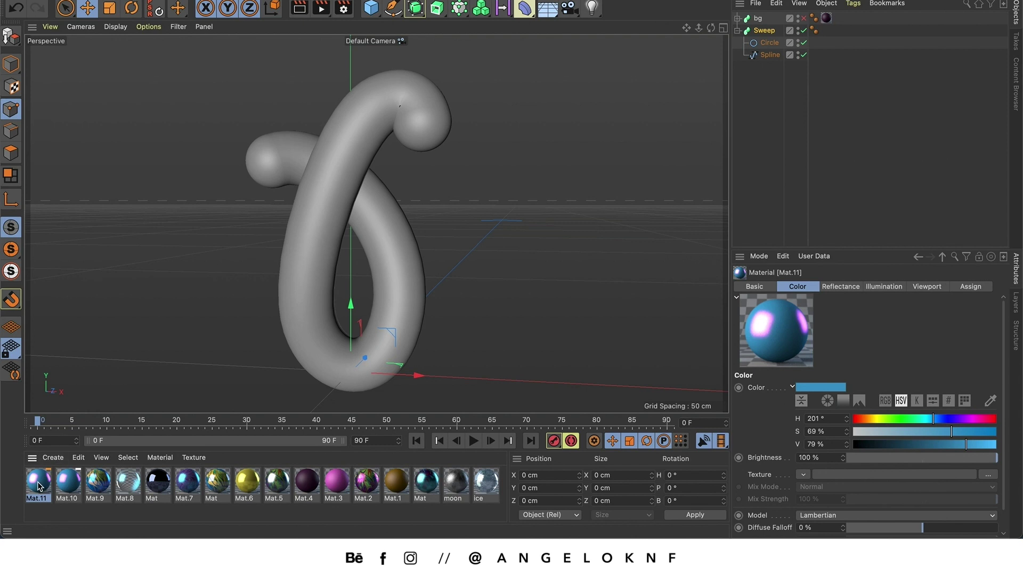
- Apply the blue material Mat.11 to the Sweep and render a preview in the viewport
left_click_drag(38, 485, 762, 32)
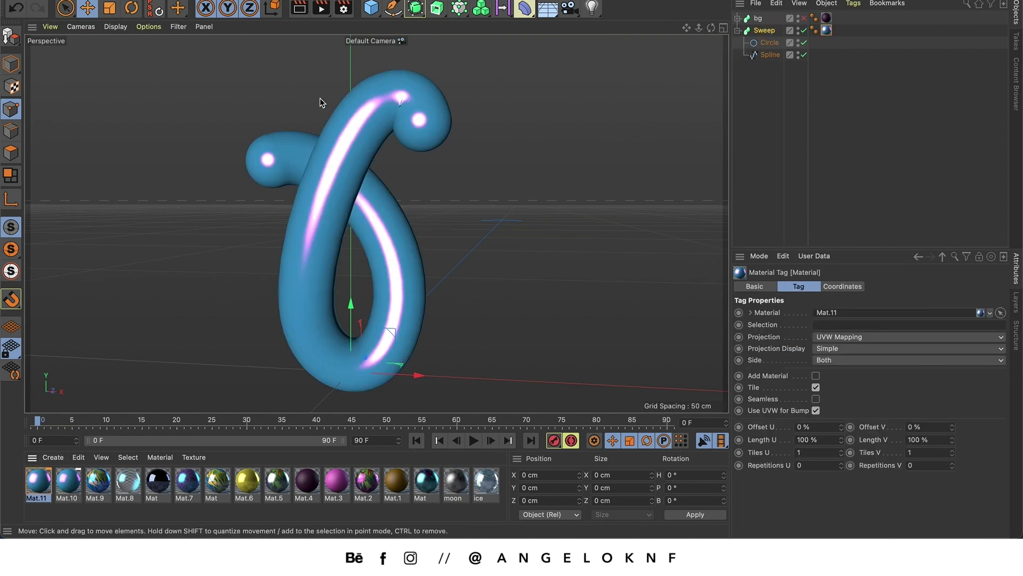
left_click(300, 8)
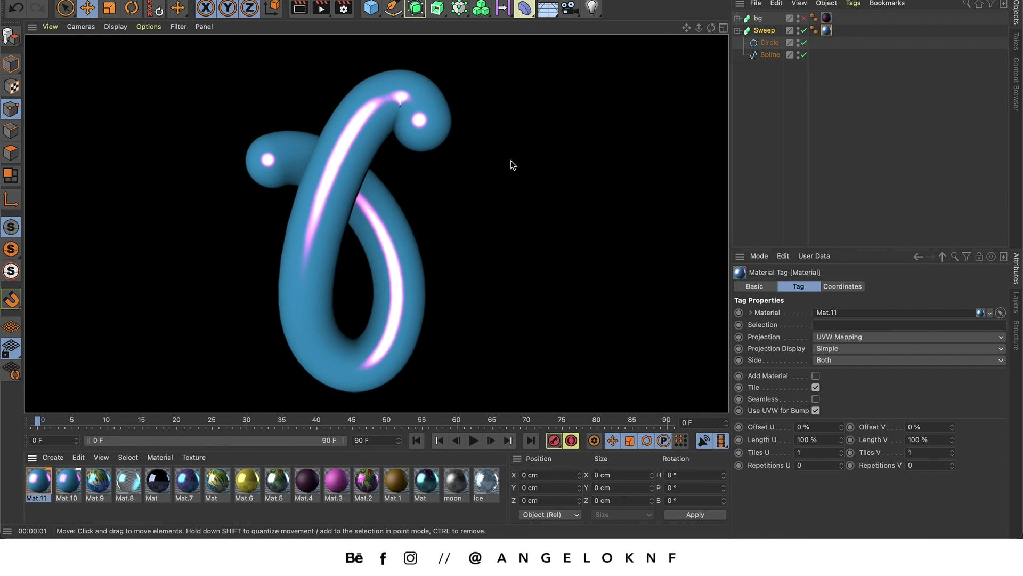
double_click(45, 483)
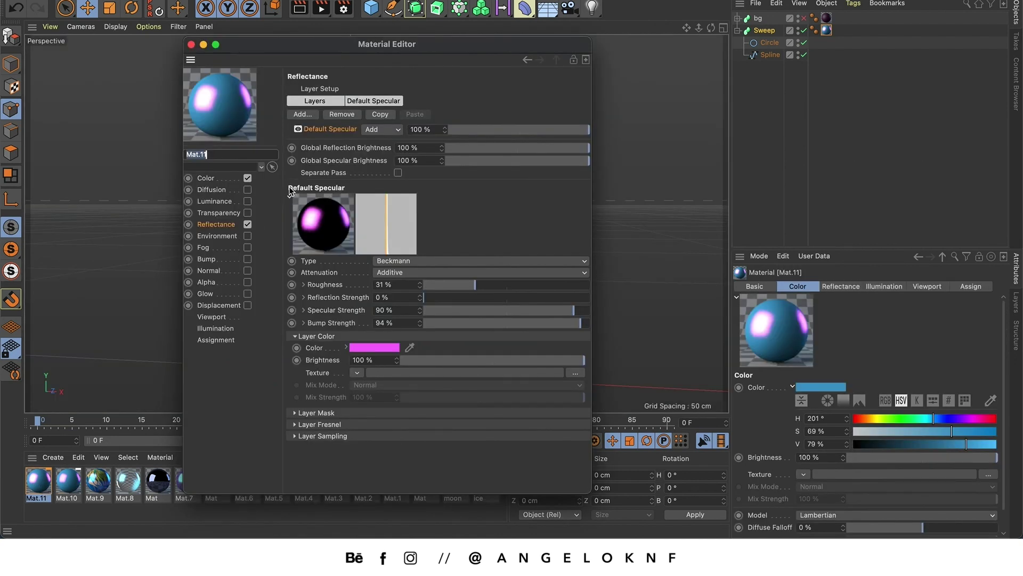
left_click(191, 45)
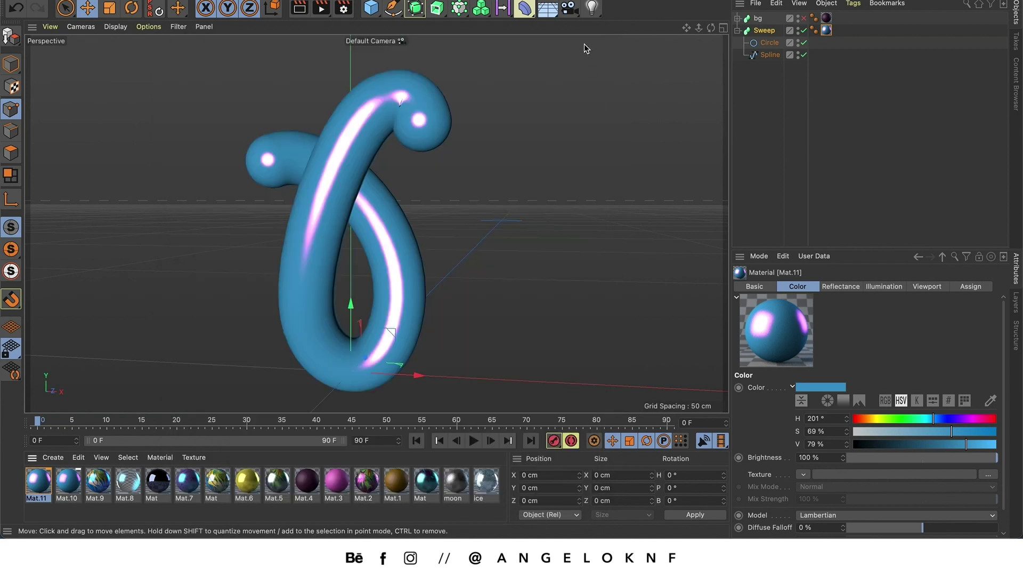
- Add a standard Light, place it high and far to the left of the tube, and render a preview
left_click(592, 9)
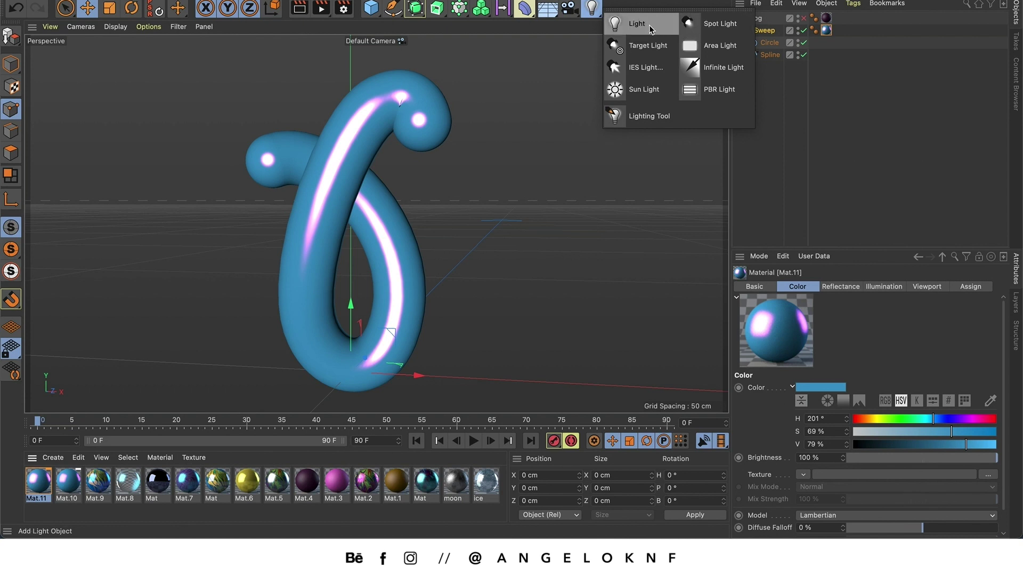
left_click(640, 24)
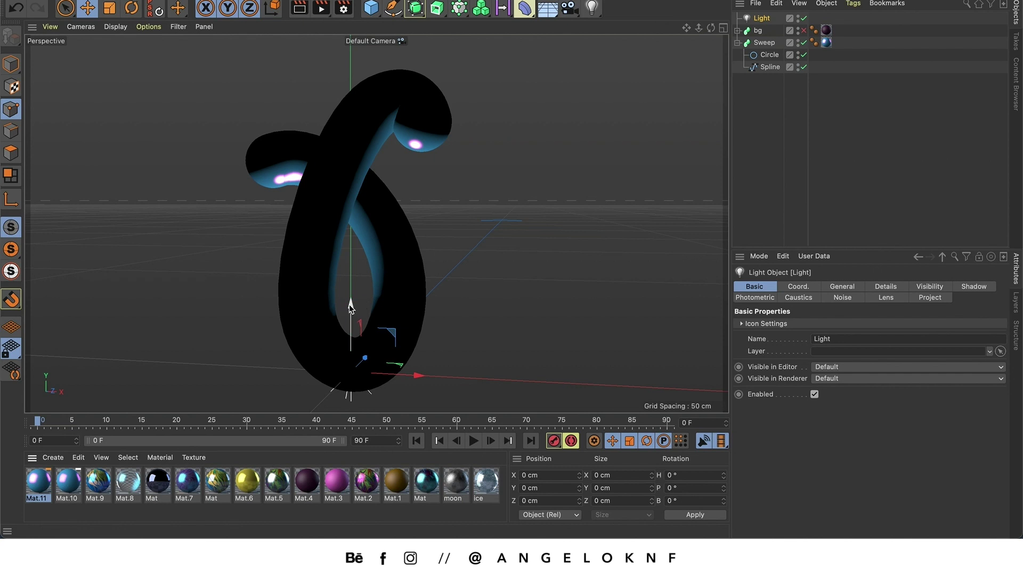
left_click_drag(350, 307, 292, 37)
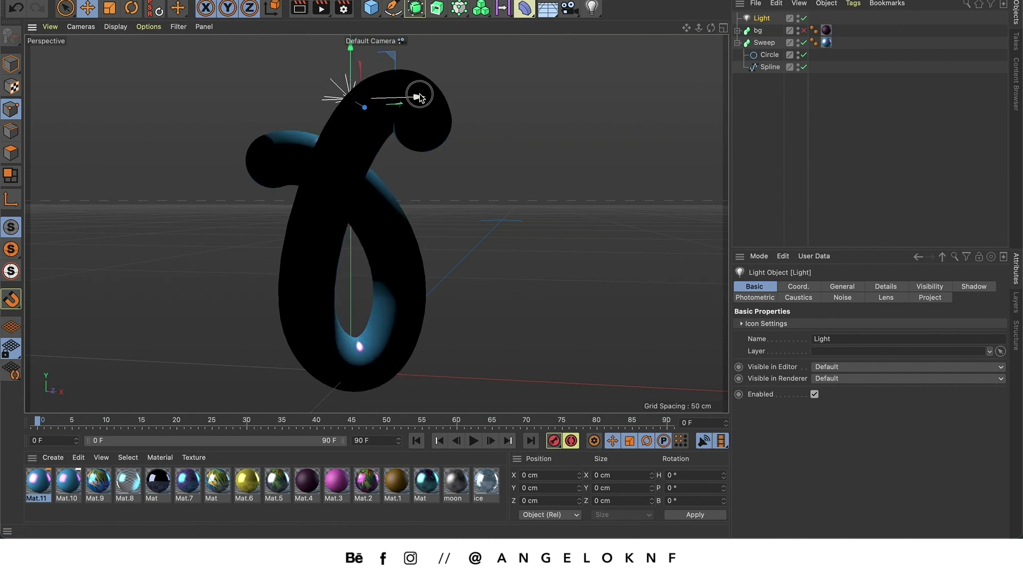
left_click_drag(418, 97, 81, 158)
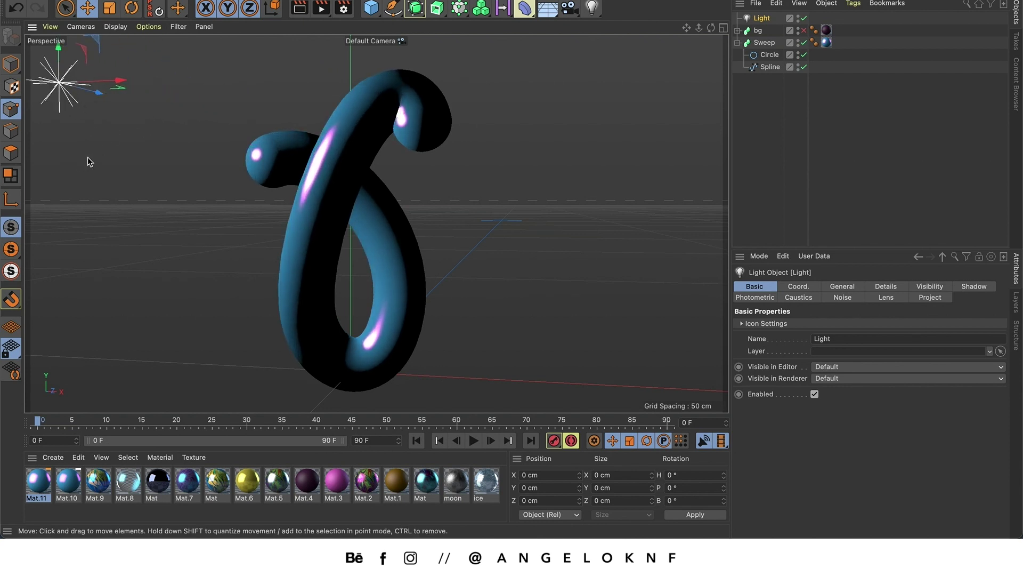
left_click(299, 7)
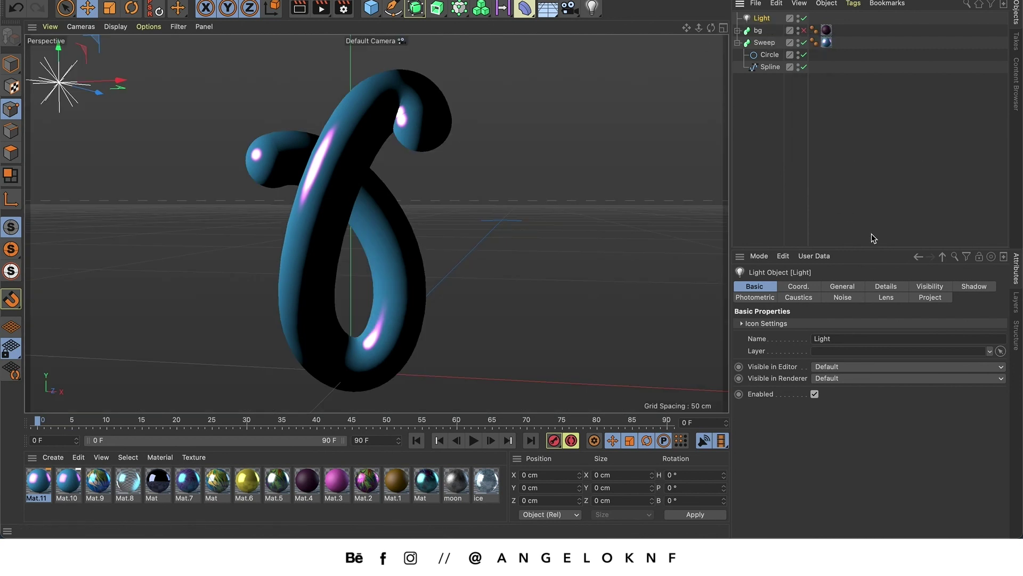
- Set the light's shadow type to Shadow Maps (Soft)
left_click(980, 290)
left_click(859, 324)
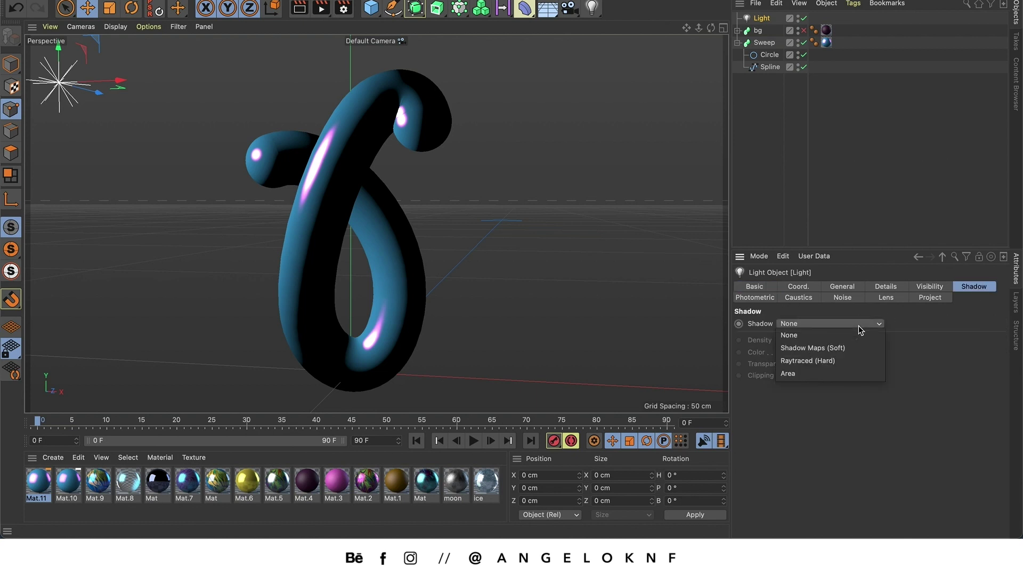
left_click(835, 350)
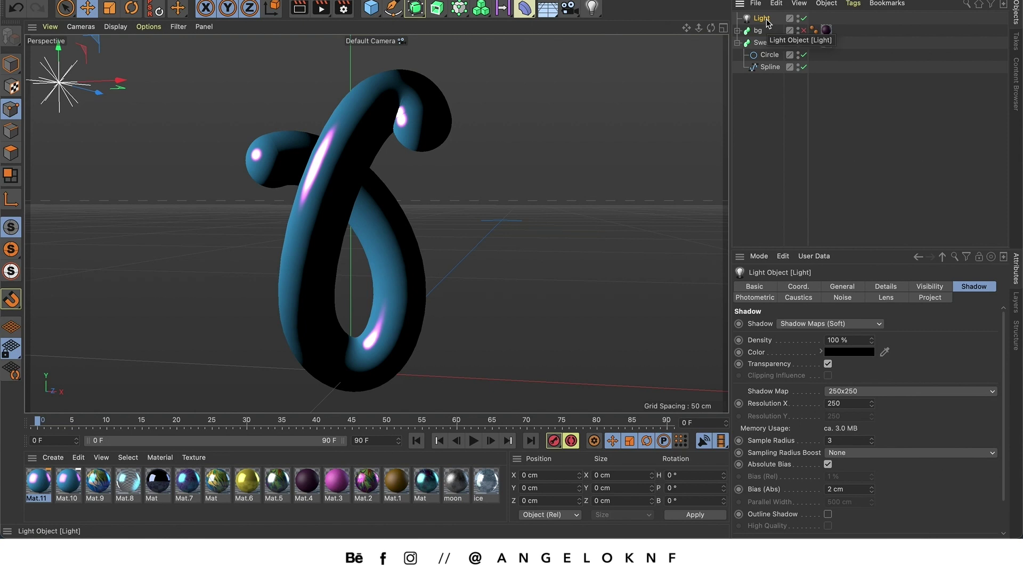
- Duplicate the light and place the copy high on the opposite side of the tube
key("ctrl+c")
key("ctrl+v")
mouse_move(122, 80)
left_mouse_down()
mouse_move(349, 53)
mouse_move(728, 53)
left_mouse_up()
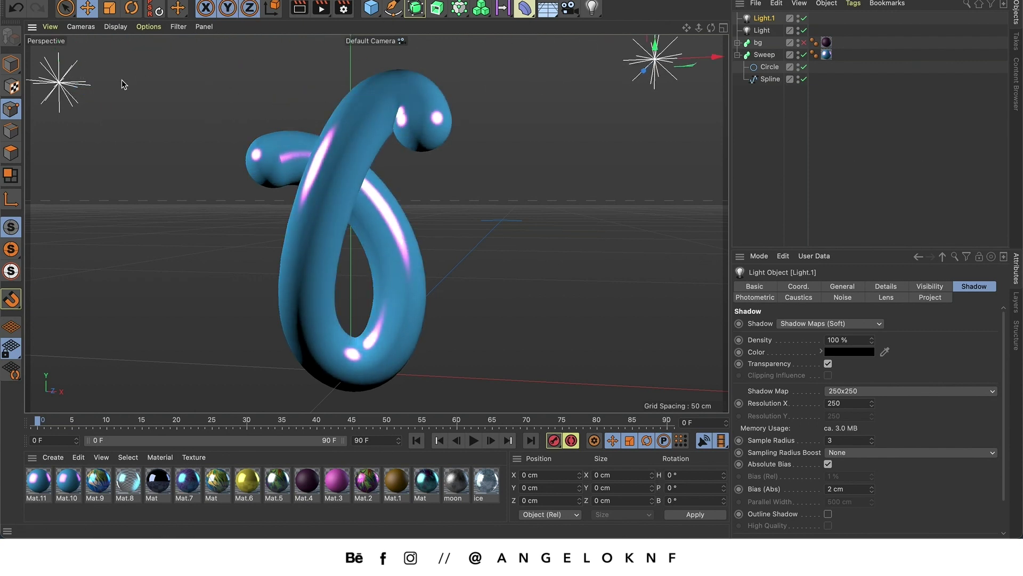
key("h")
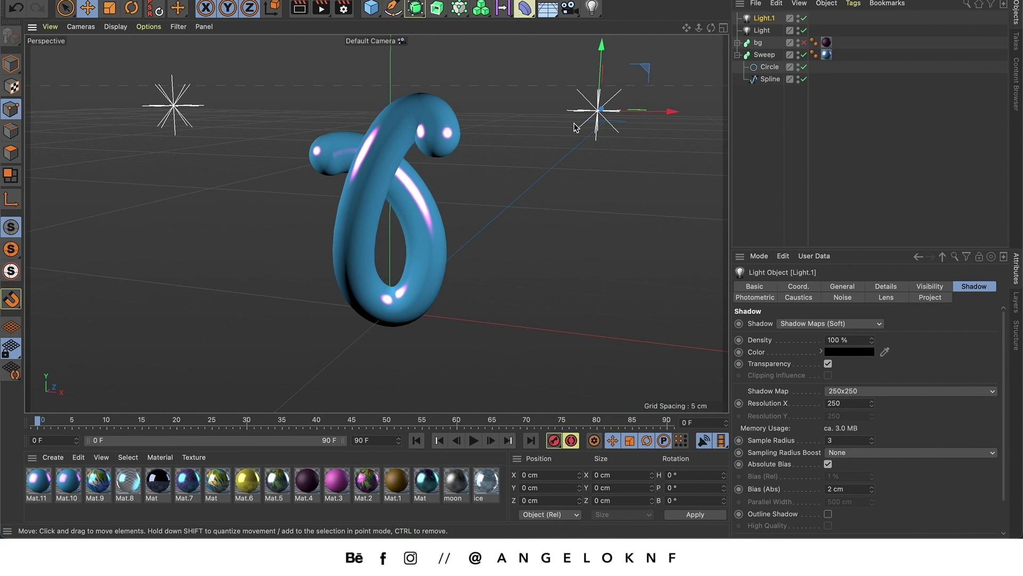
left_click_drag(575, 126, 432, 158, "alt")
left_click_drag(408, 123, 408, 58)
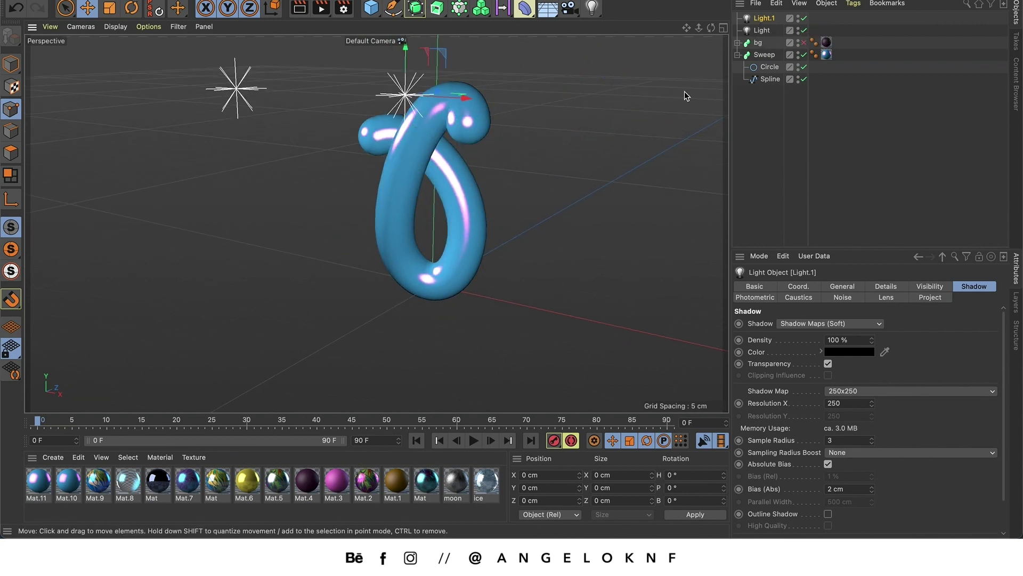
- Duplicate the light twice more and spread the copies around the tube to light its remaining sides
left_click(768, 21)
key("ctrl+c")
key("ctrl+v")
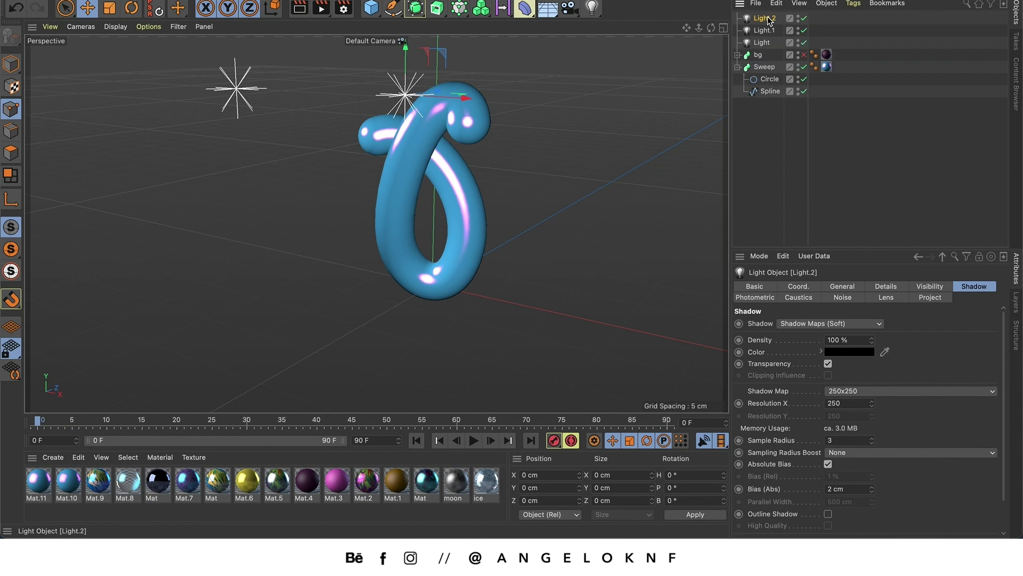
left_click_drag(444, 95, 585, 77)
left_click_drag(546, 153, 646, 281, "alt")
left_click(763, 30)
left_click_drag(242, 172, 382, 213)
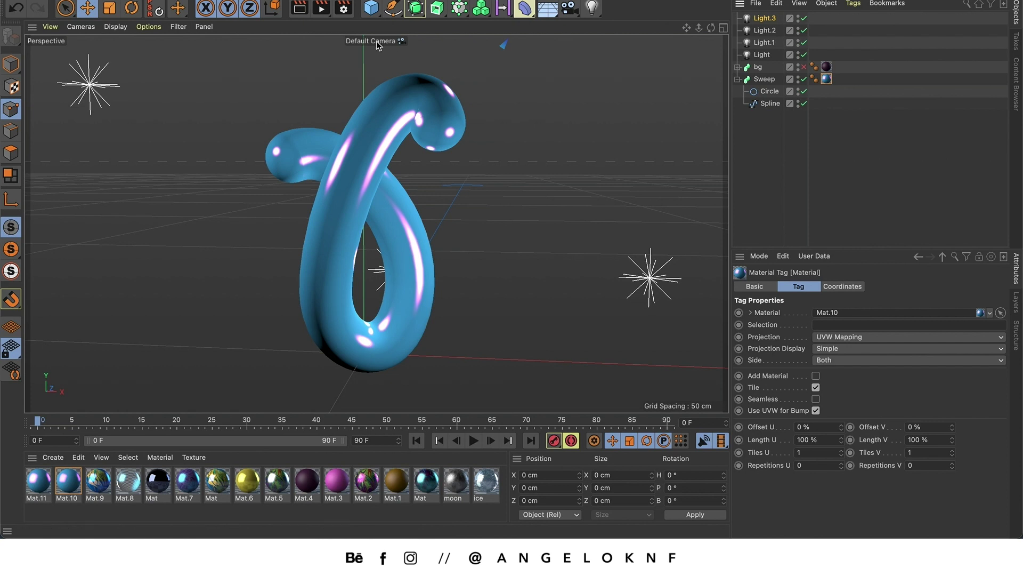
- Review the output, save and ambient occlusion render settings, and render the current frame to the Picture Viewer
left_click(344, 9)
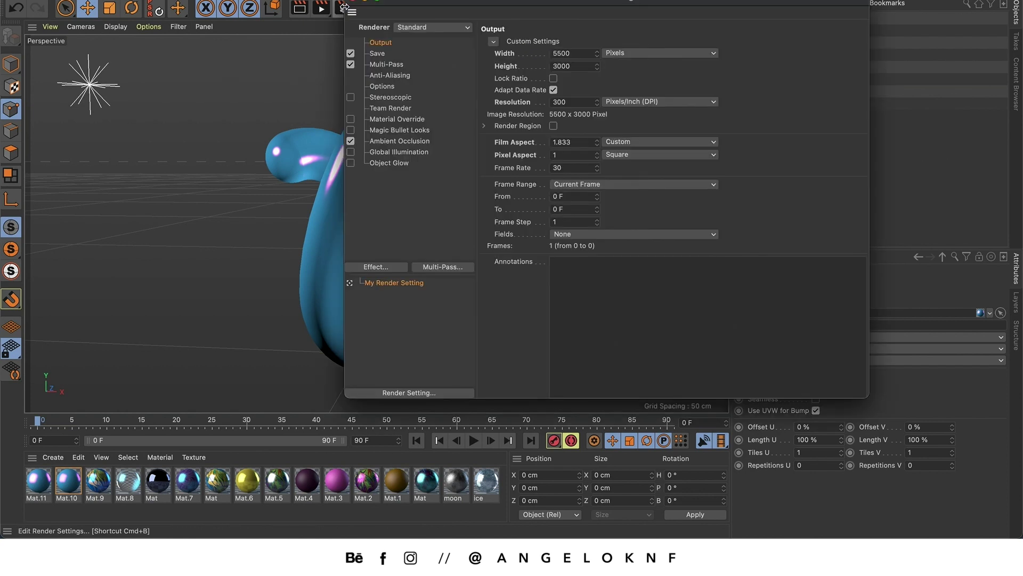
left_click_drag(421, 7, 518, 43)
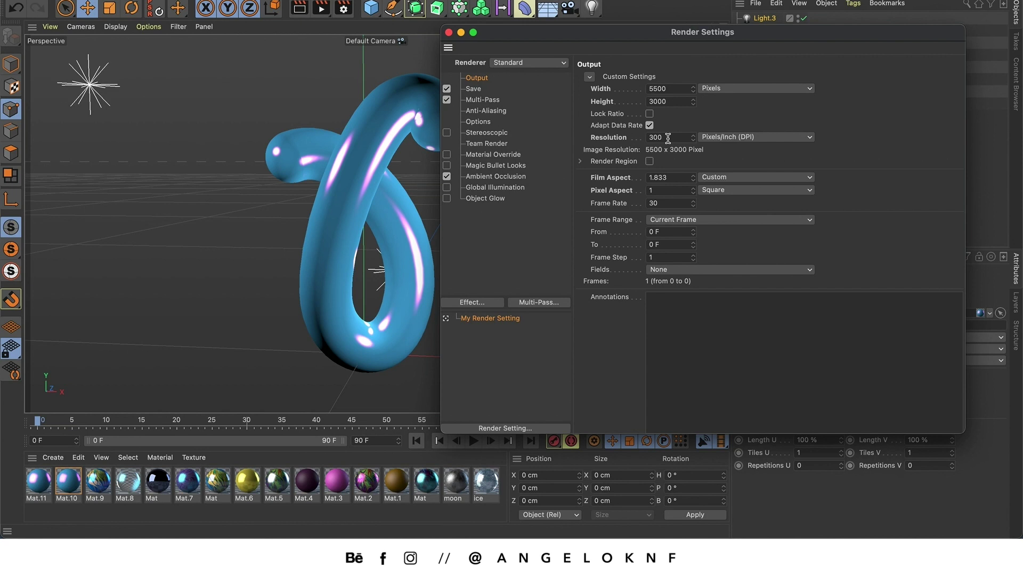
left_click(474, 89)
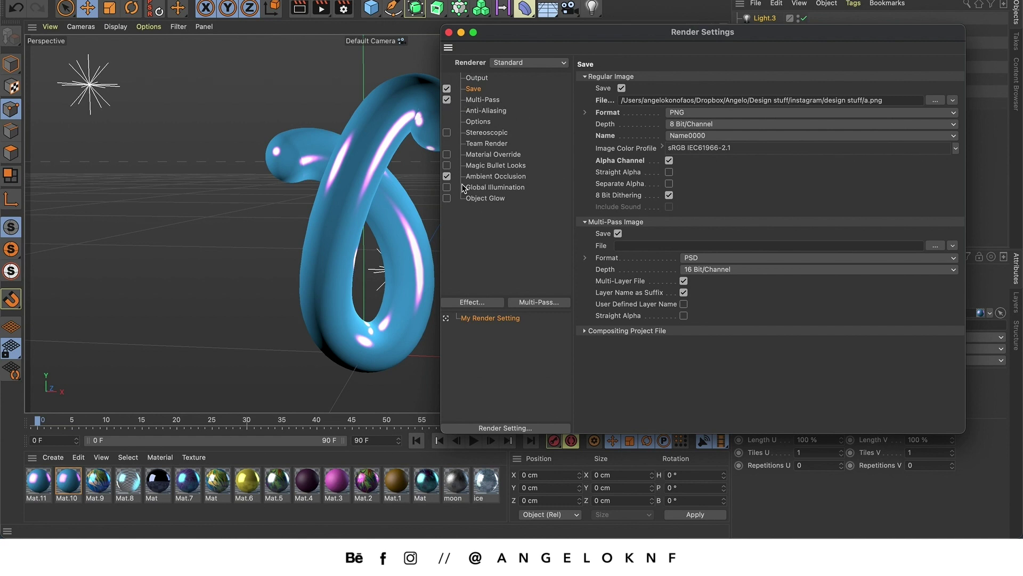
left_click(502, 176)
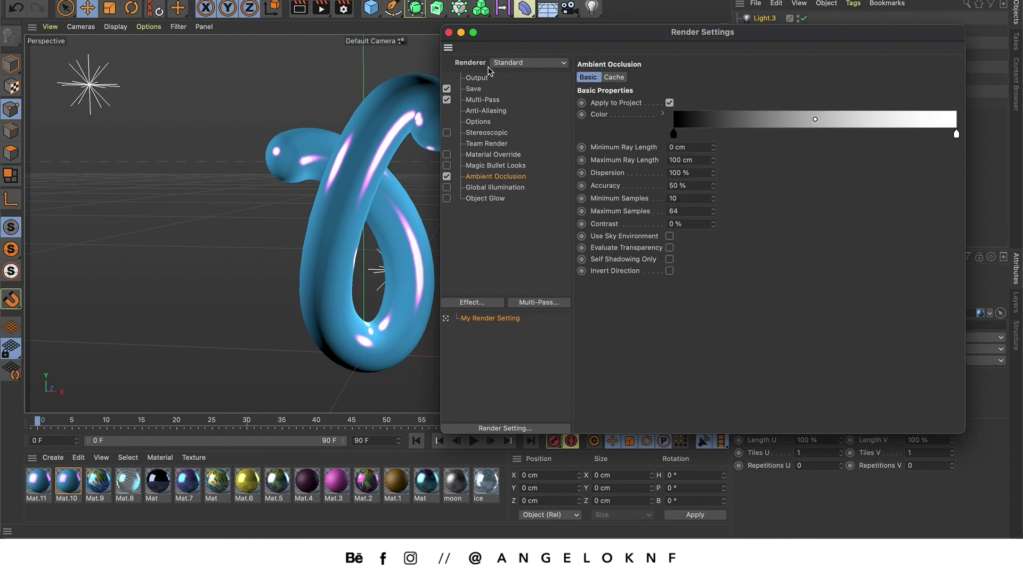
left_click(449, 33)
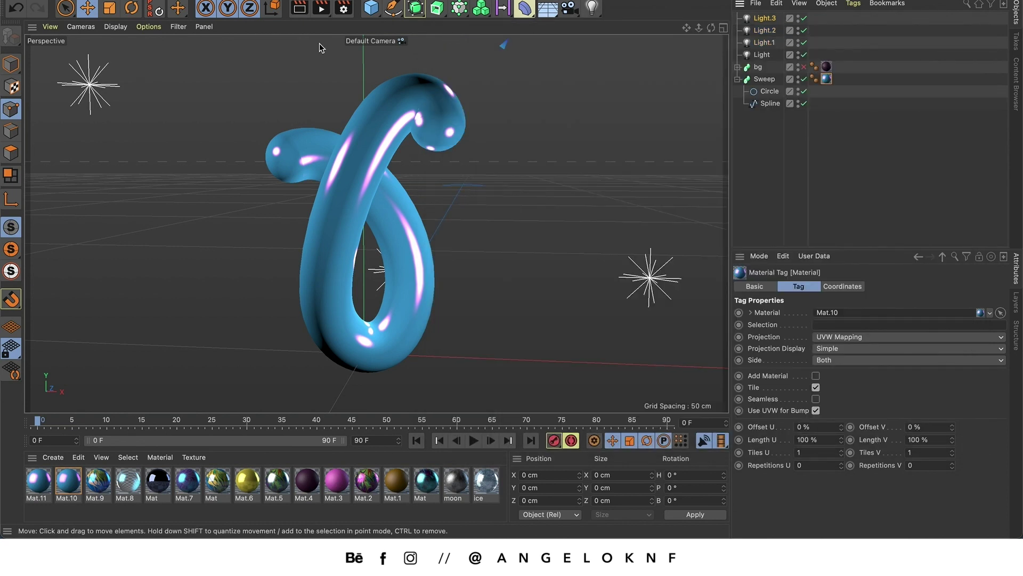
left_click(321, 7)
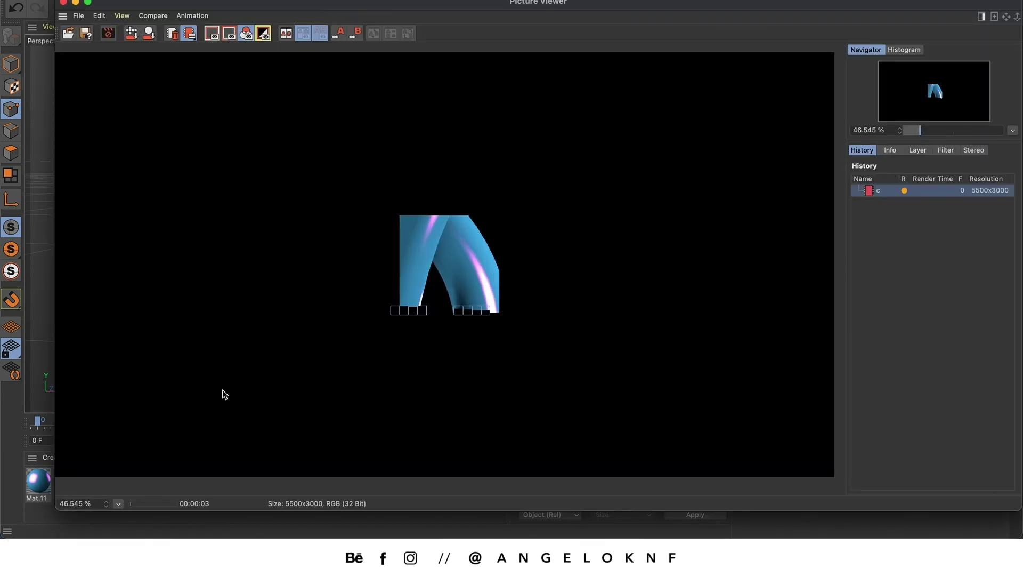